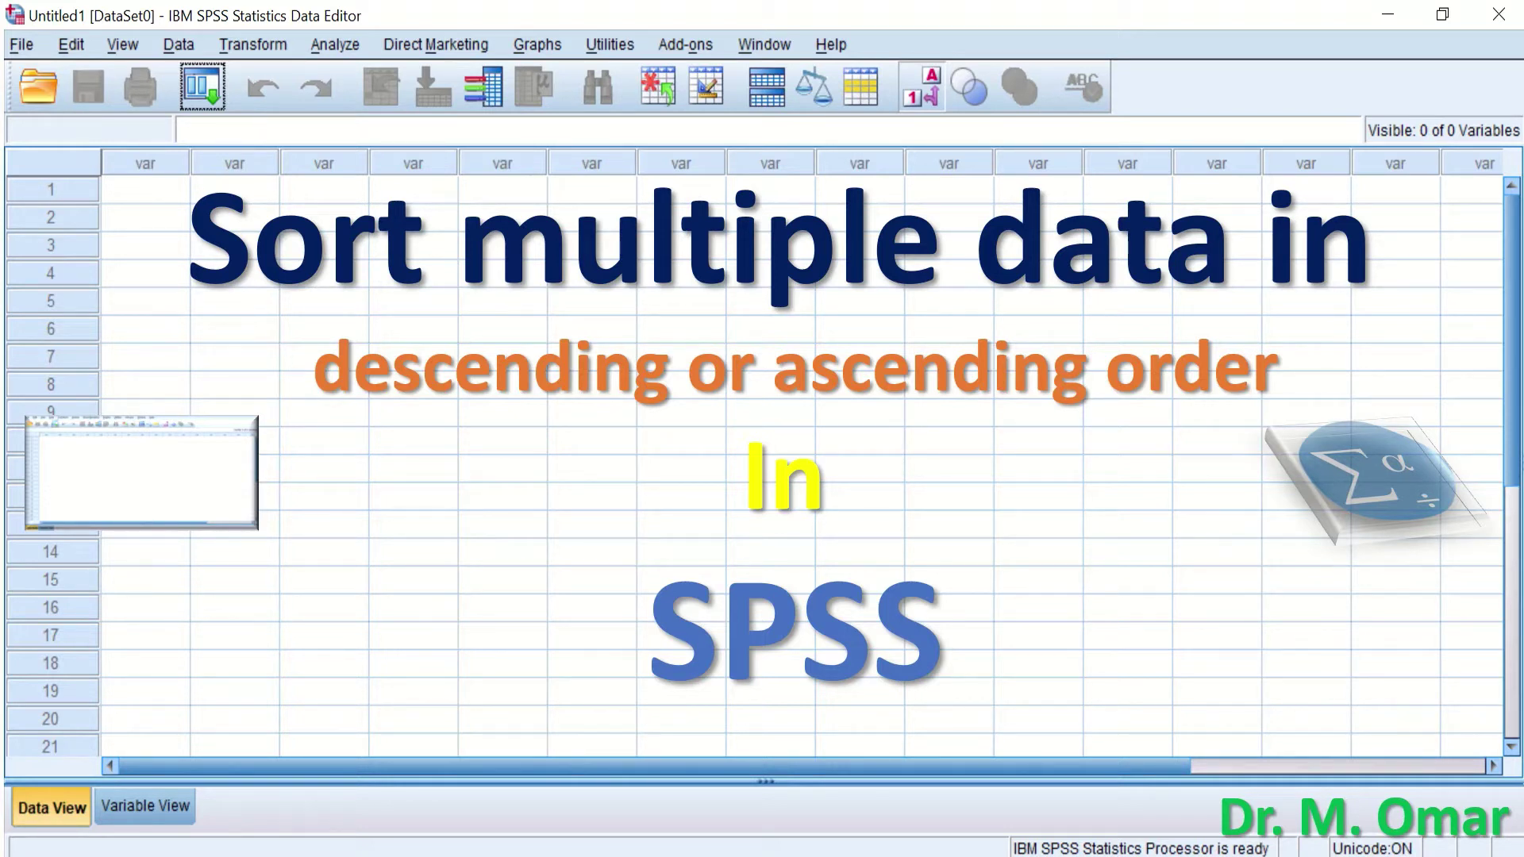
Step: Exit the slideshow and return to editing slide 8 of Count.pptx
key("Escape")
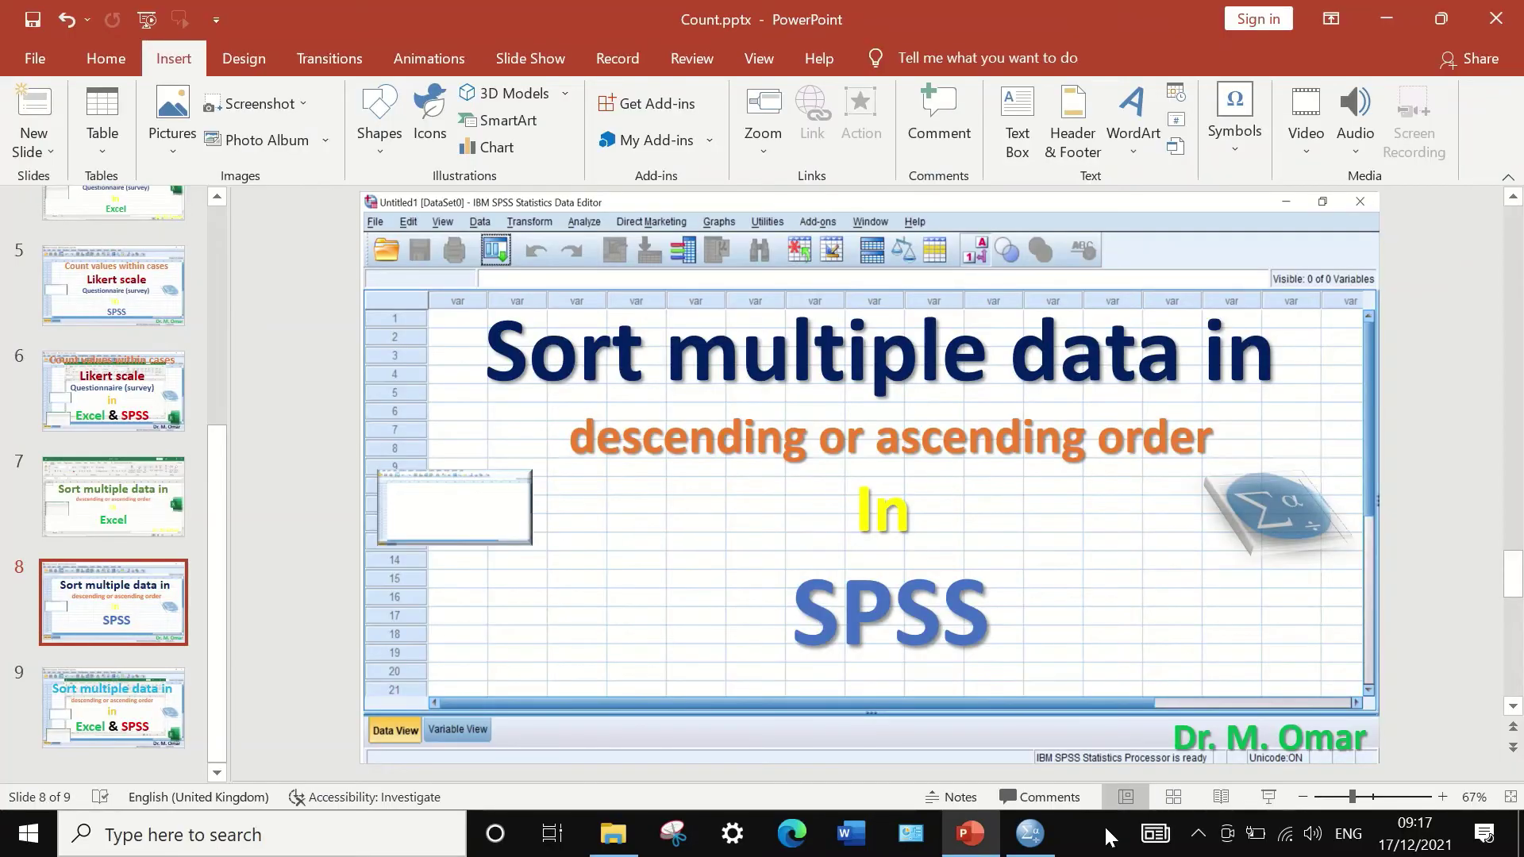
Step: Switch to the SPSS Data Editor showing Sort data.sav and scroll through its rows
left_click(1035, 848)
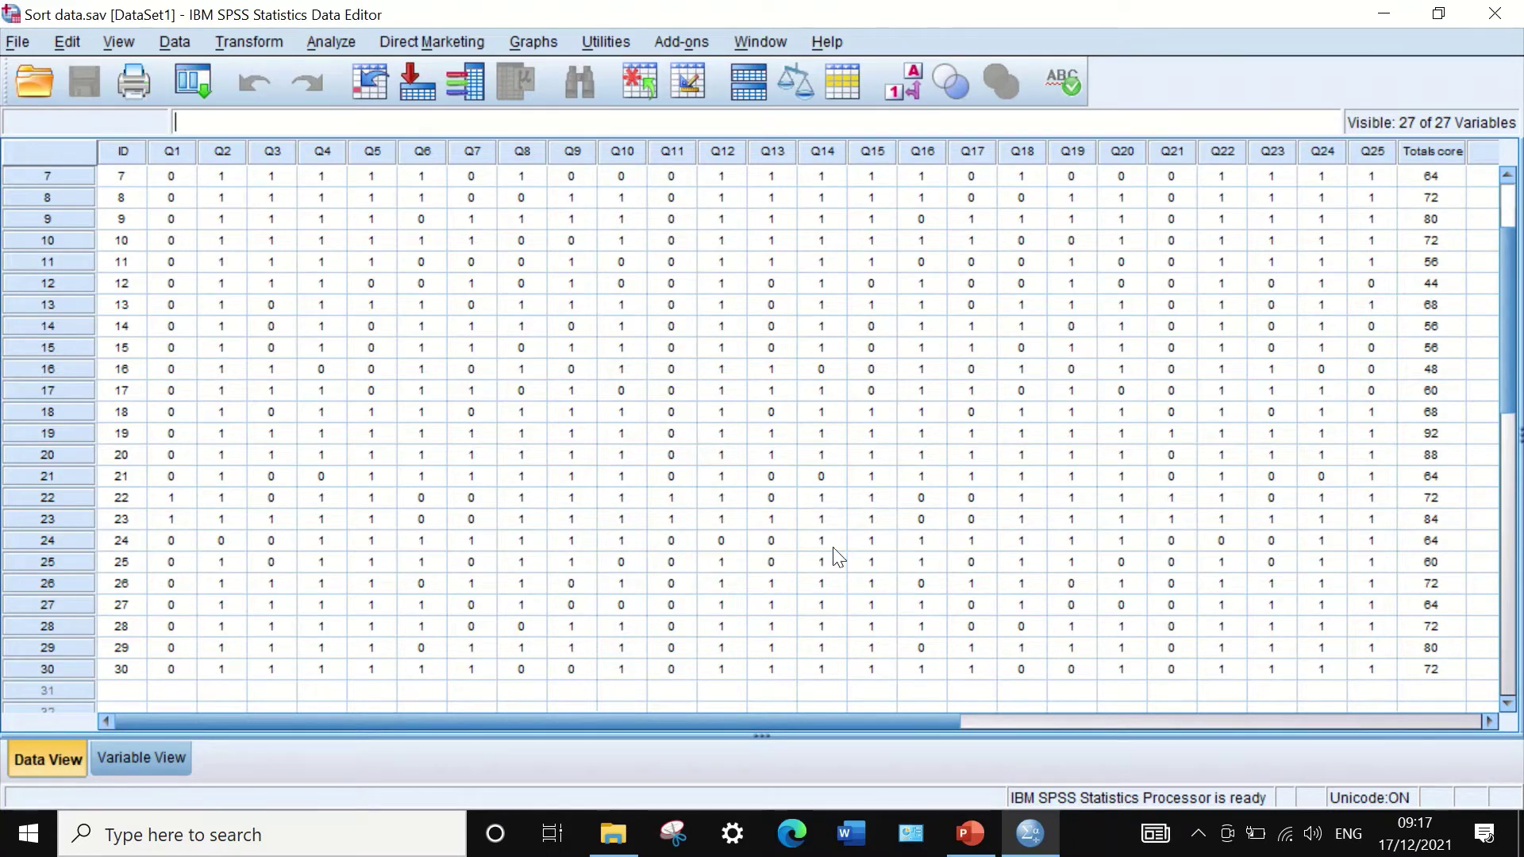
scroll(801, 492, "up", 2)
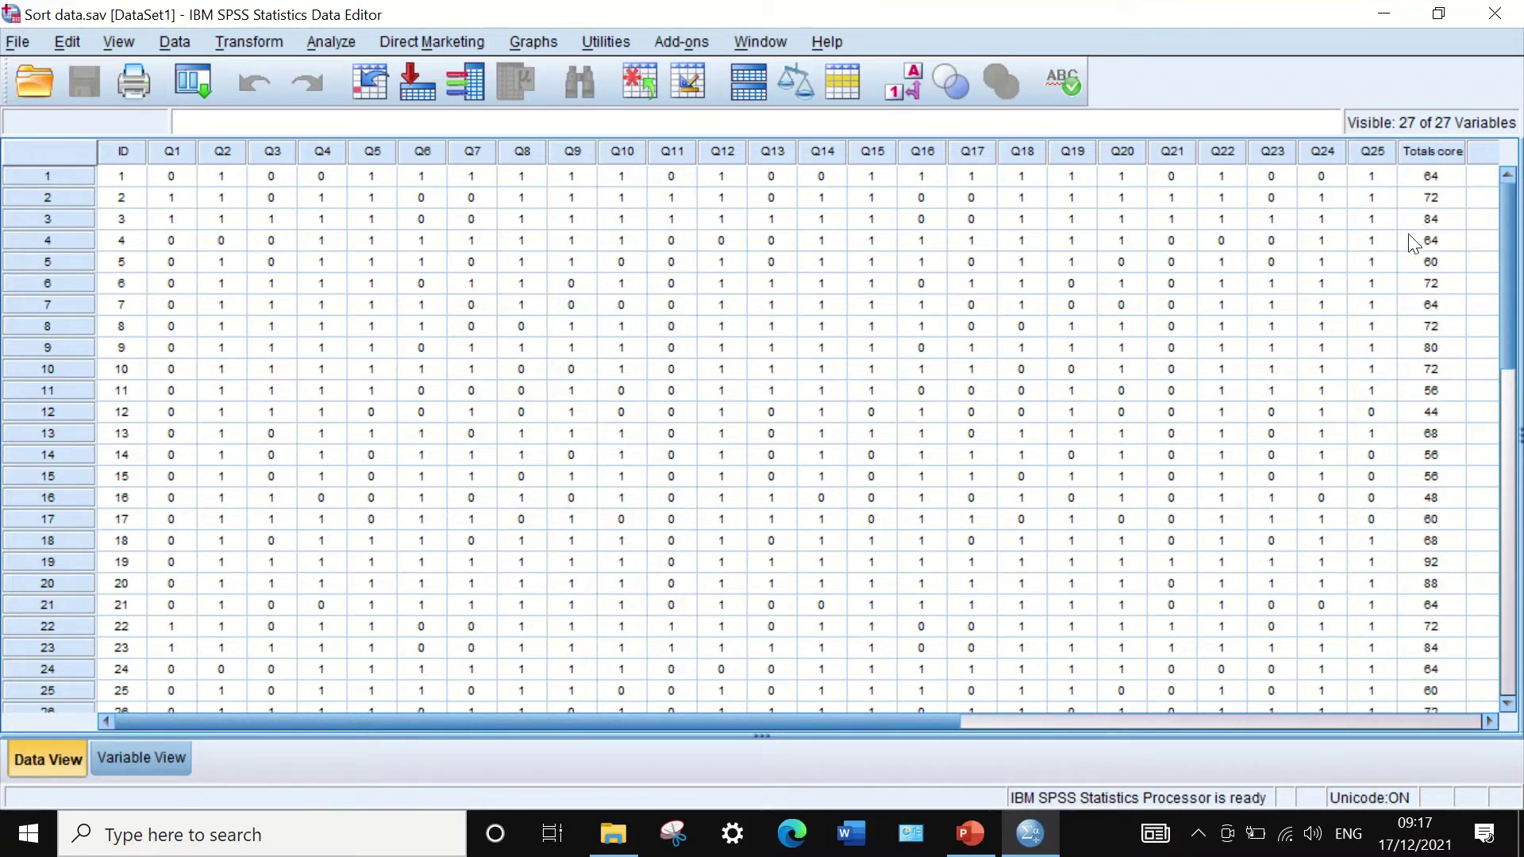
scroll(1238, 368, "down", 3)
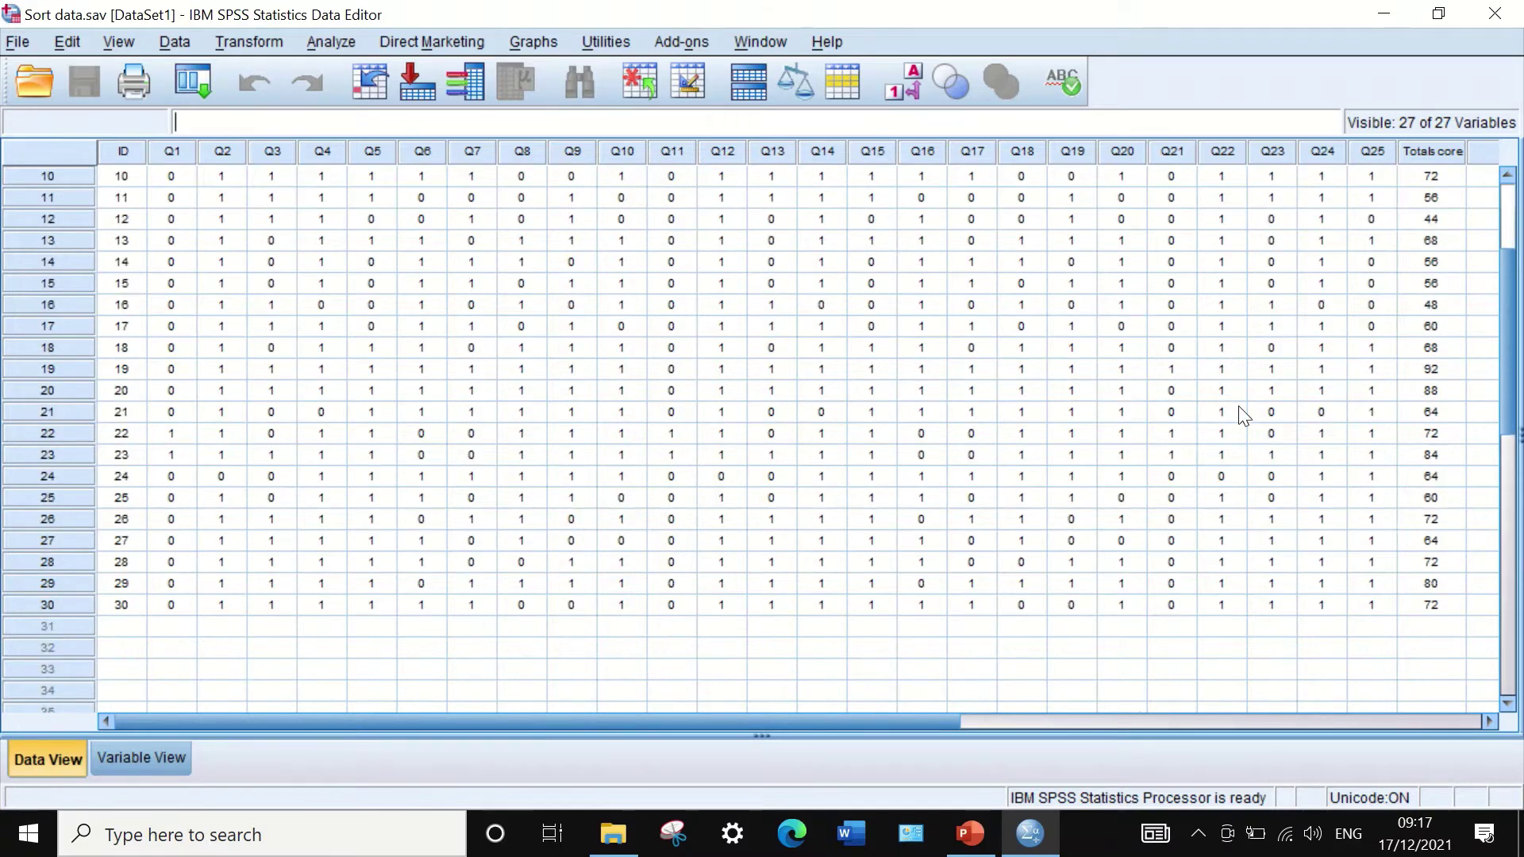
scroll(1242, 415, "up", 3)
scroll(1243, 415, "down", 3)
scroll(1251, 466, "up", 3)
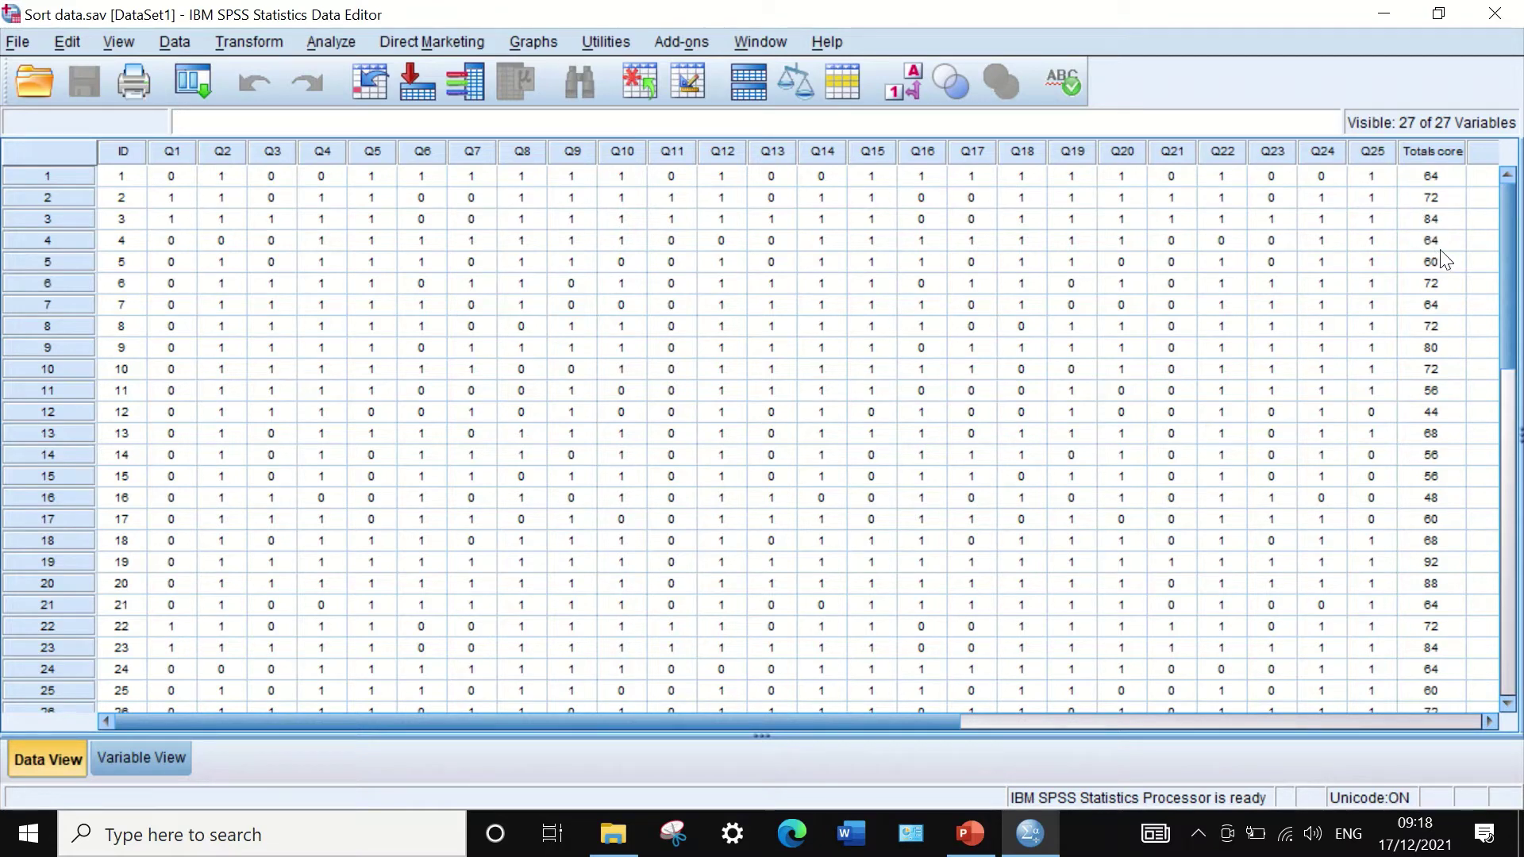
scroll(1440, 261, "down", 3)
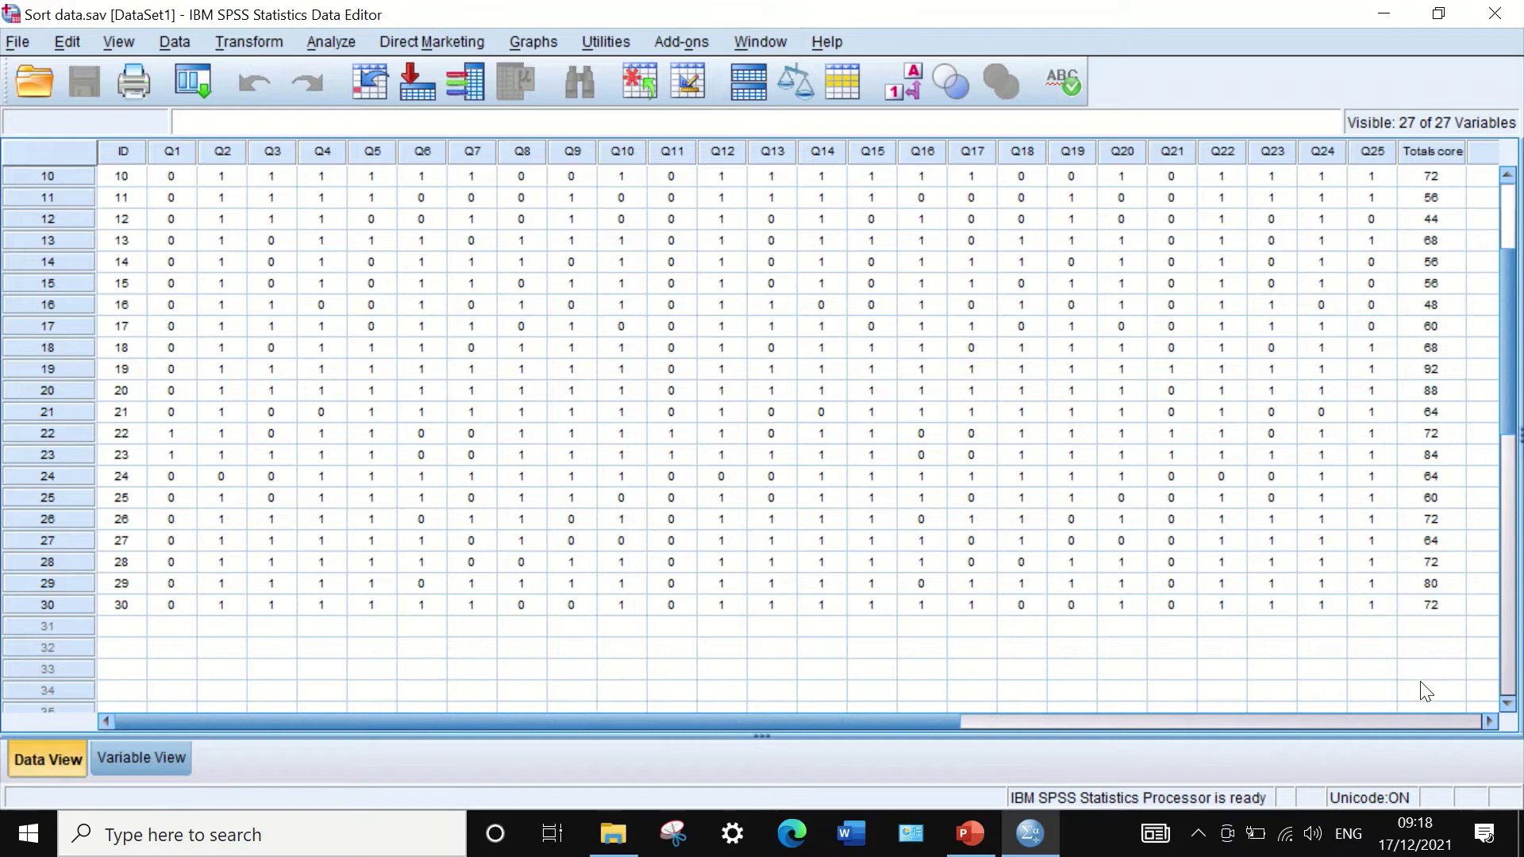
scroll(1426, 689, "up", 3)
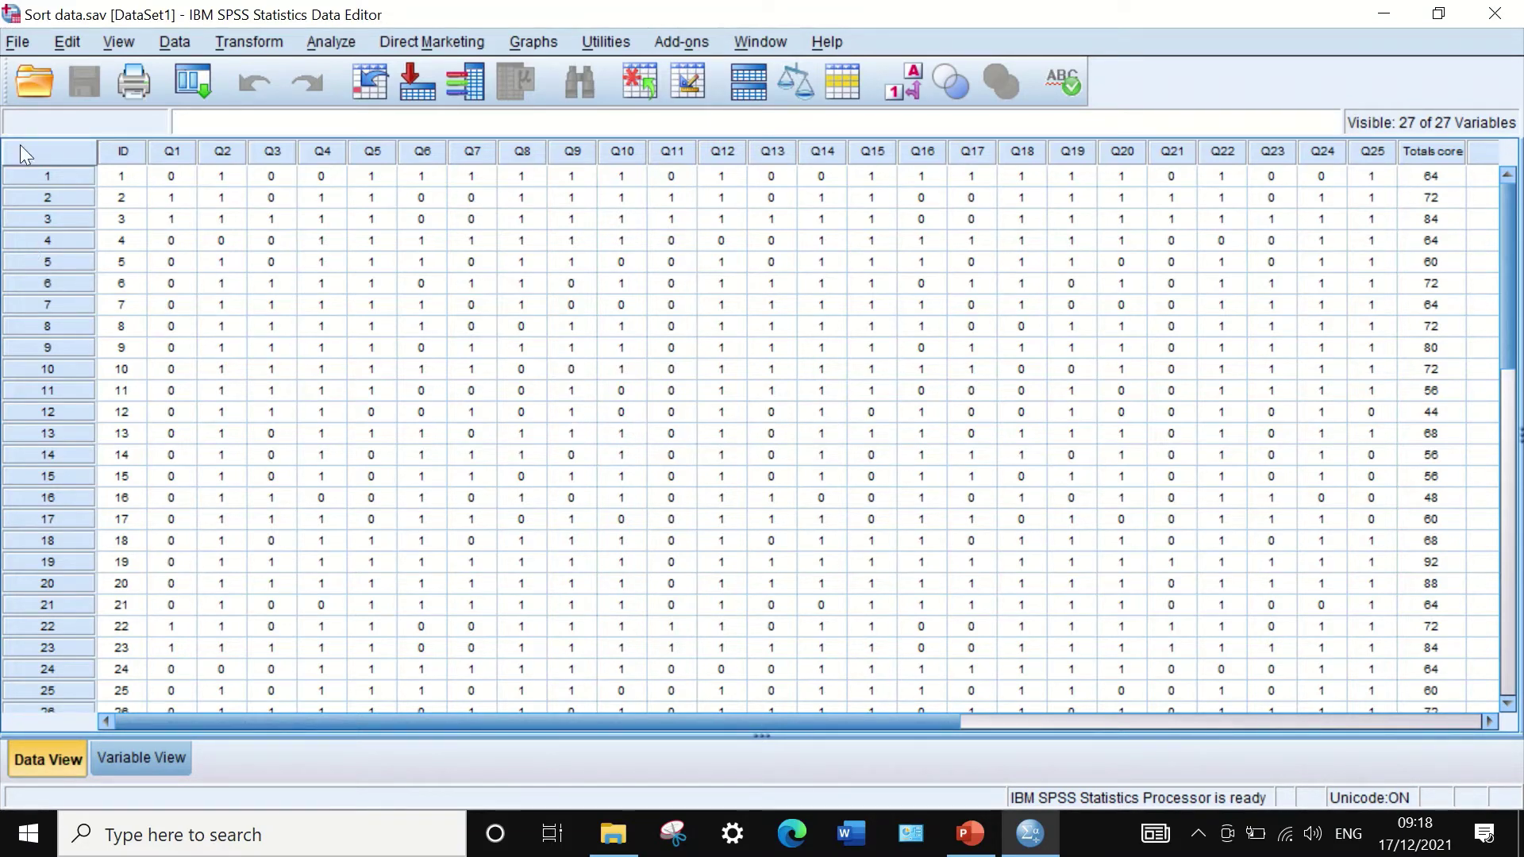
Step: In Sort Cases, make Totalscore the sort key with Descending order
left_click(180, 44)
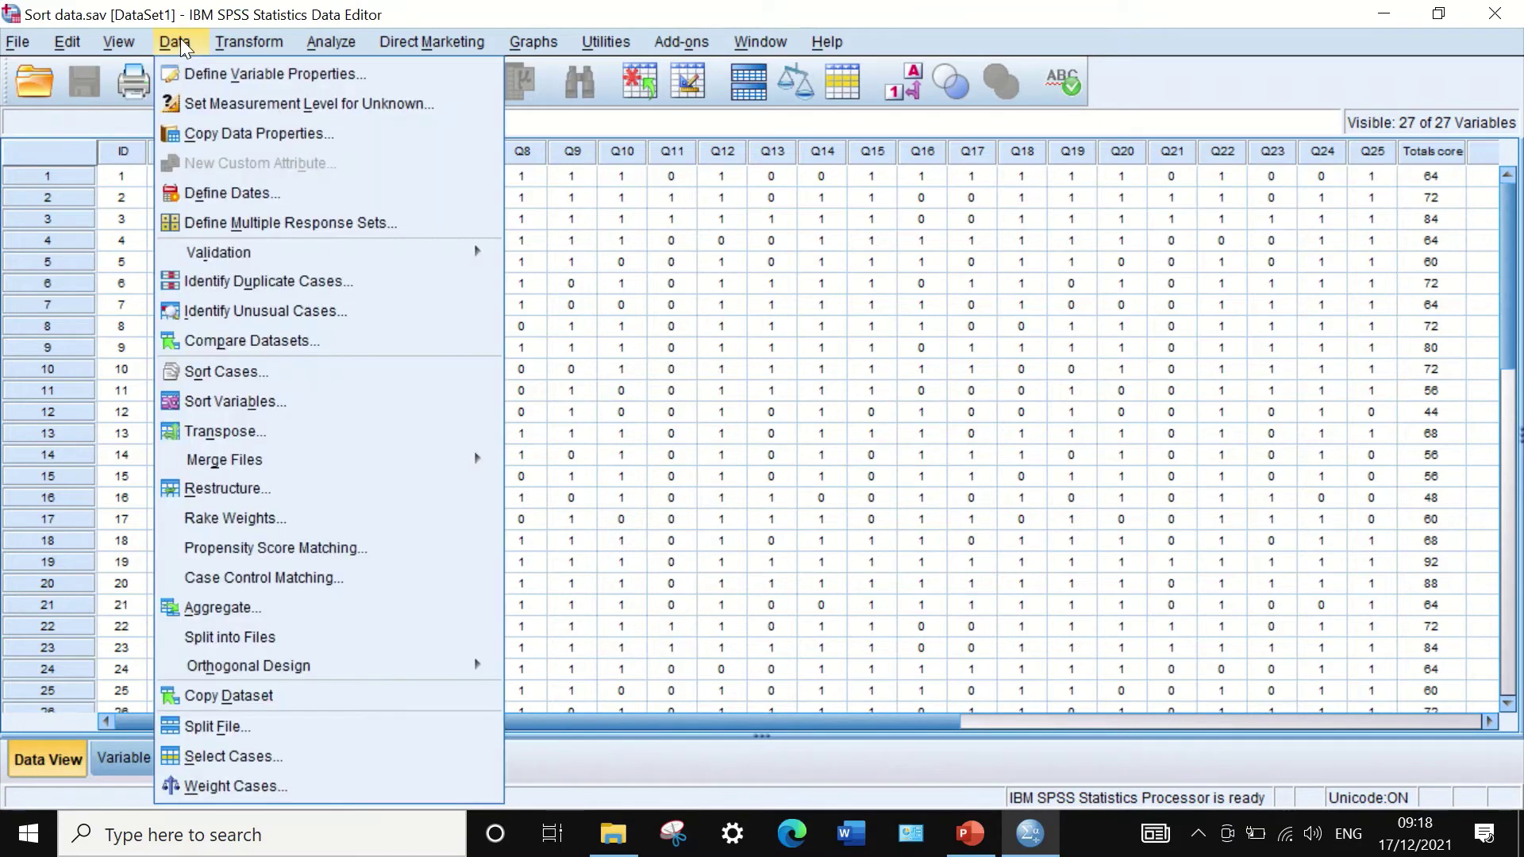
left_click(201, 379)
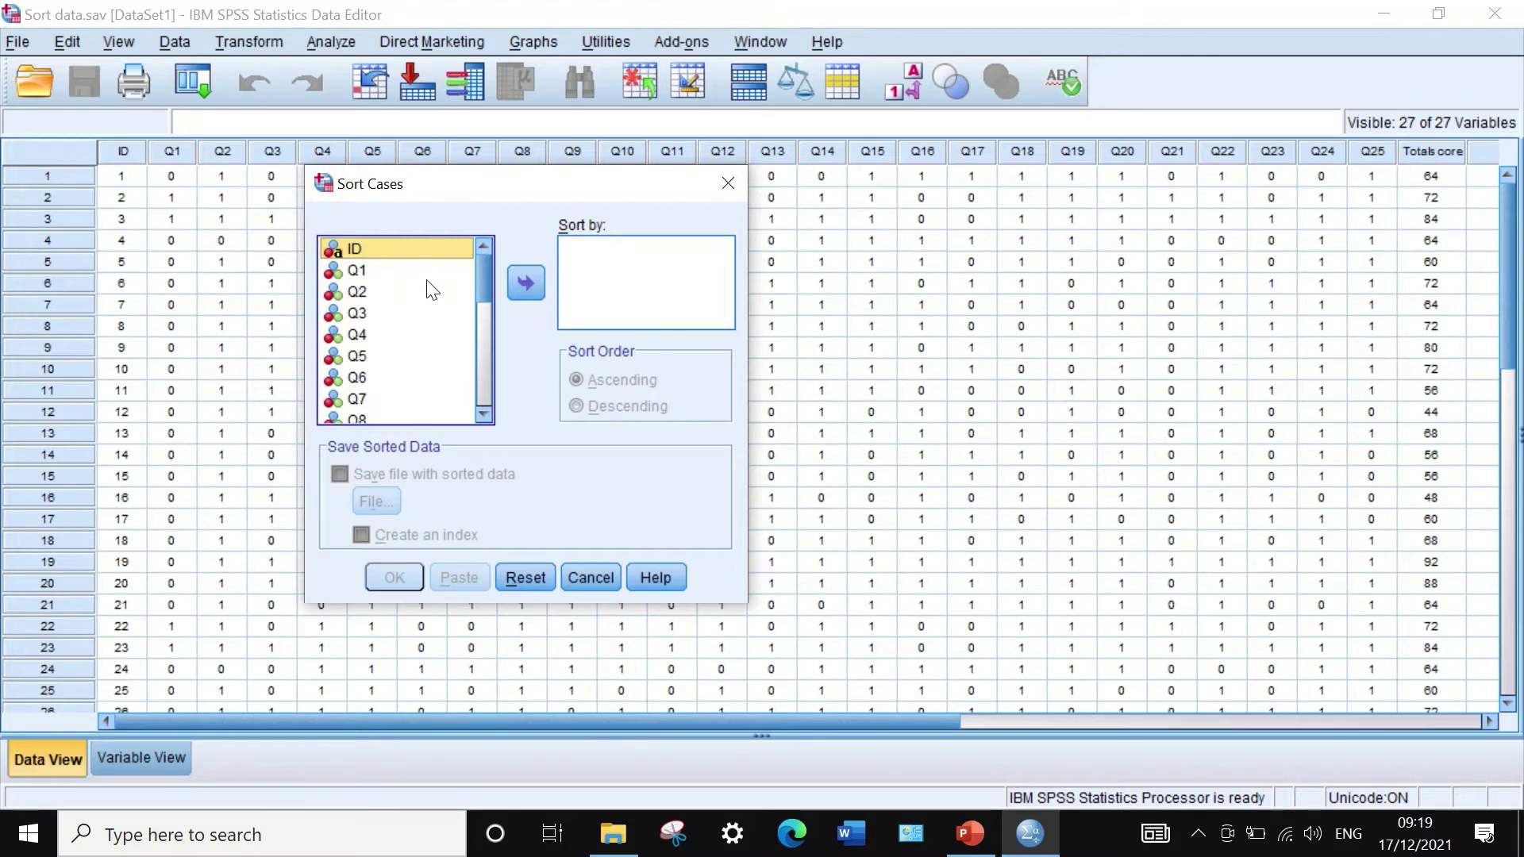
left_click_drag(483, 262, 484, 439)
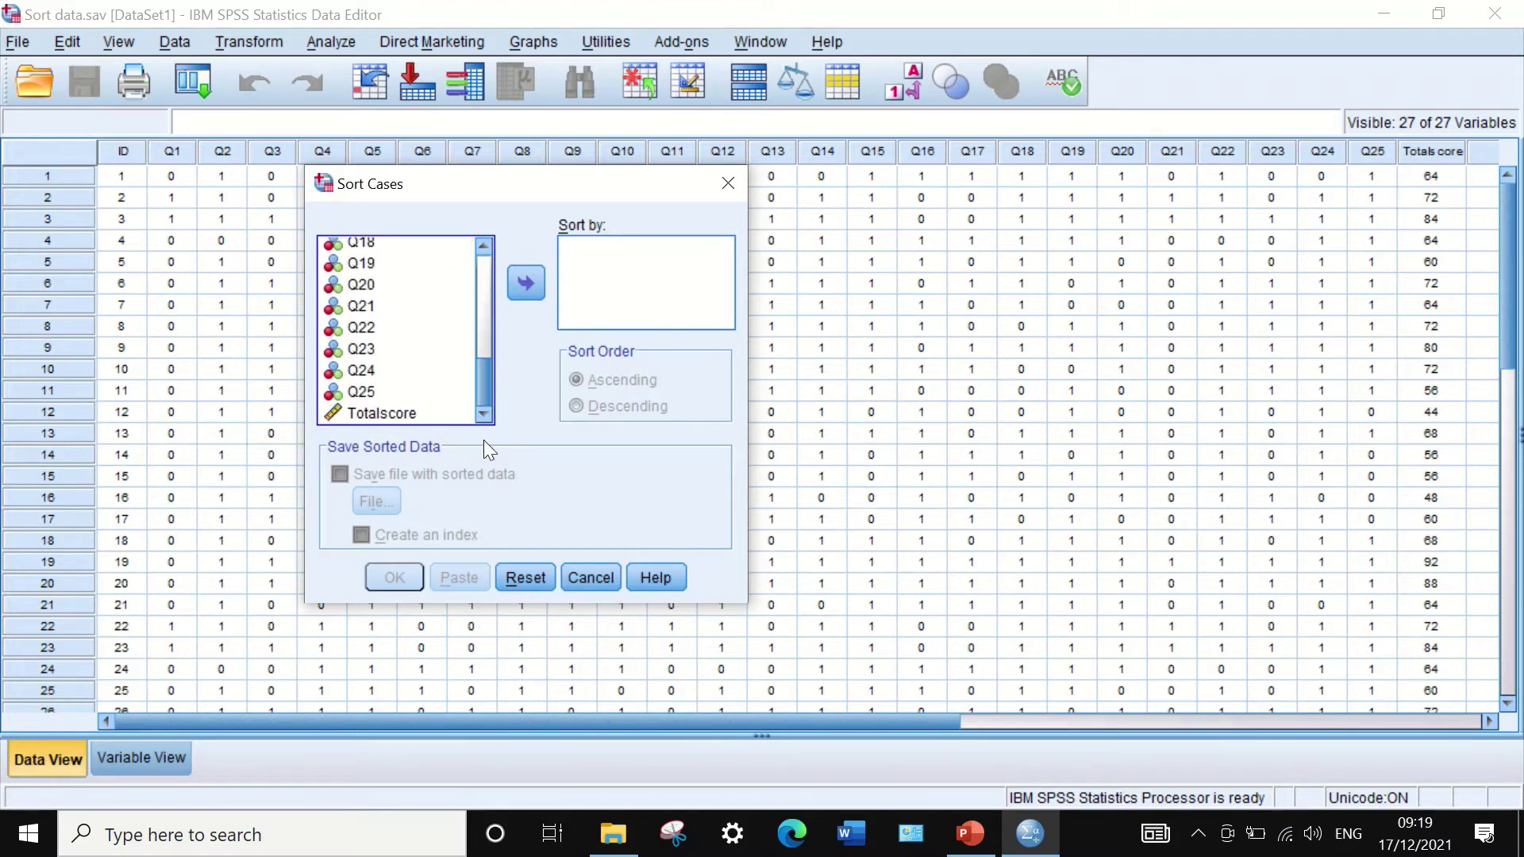
left_click(370, 412)
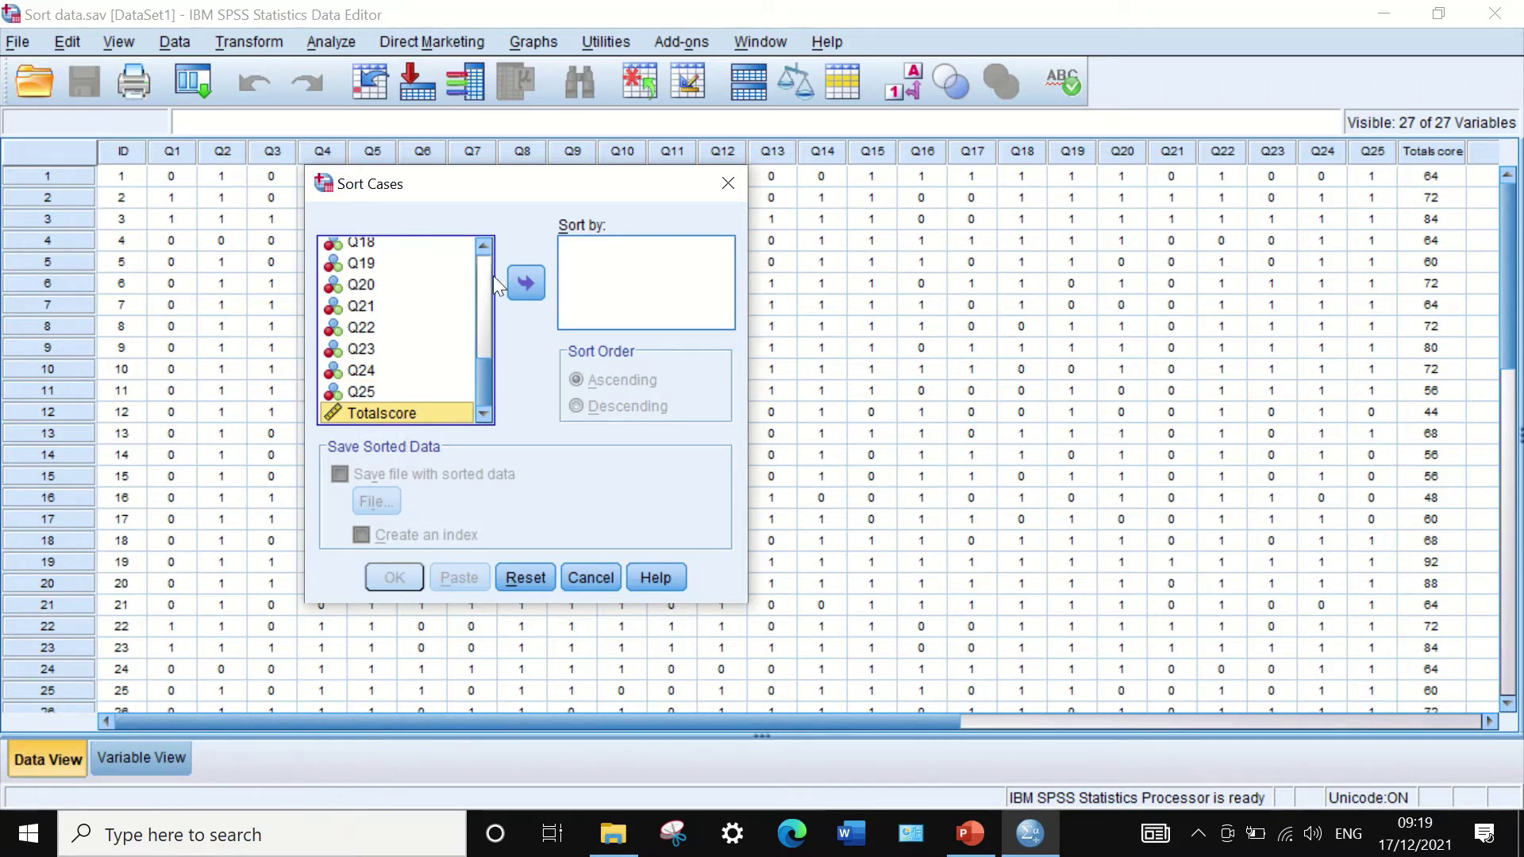
left_click(517, 279)
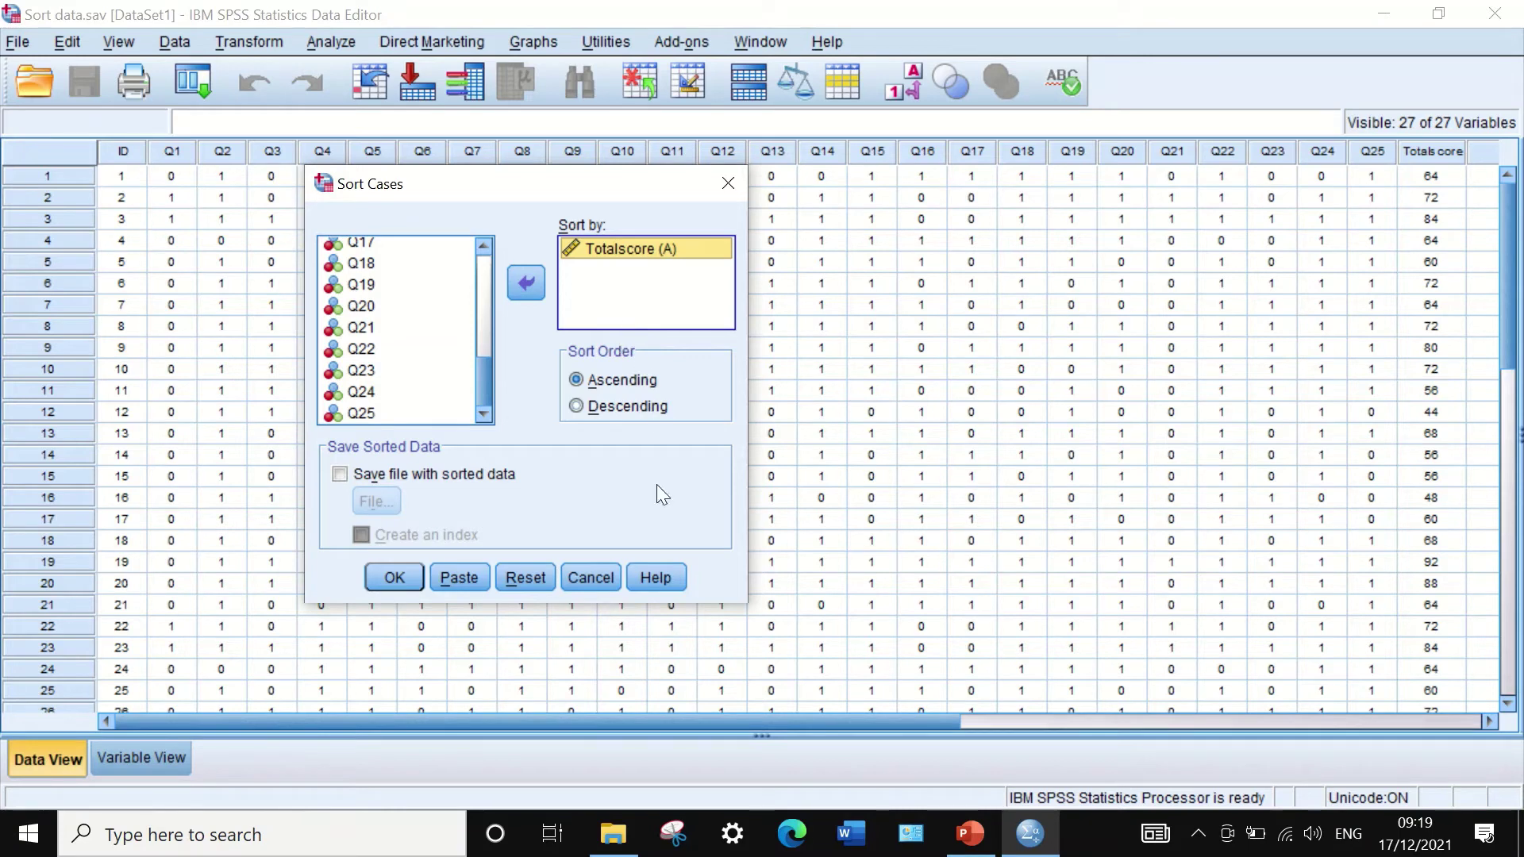
left_click(601, 407)
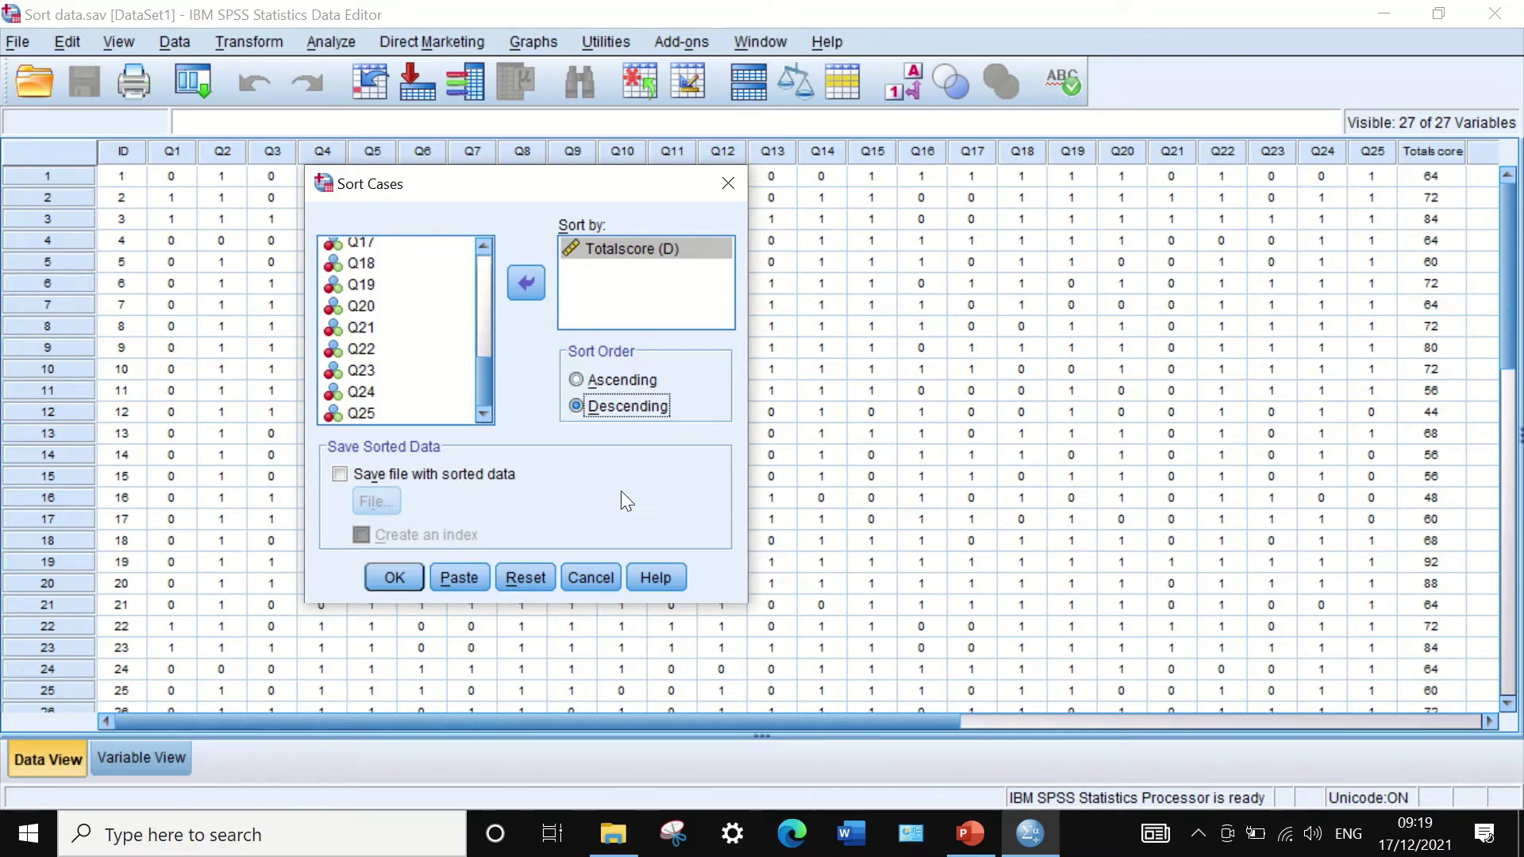
Step: Apply the descending sort, then check that Totalscore runs from 92 and 88 down to 44
left_click(396, 575)
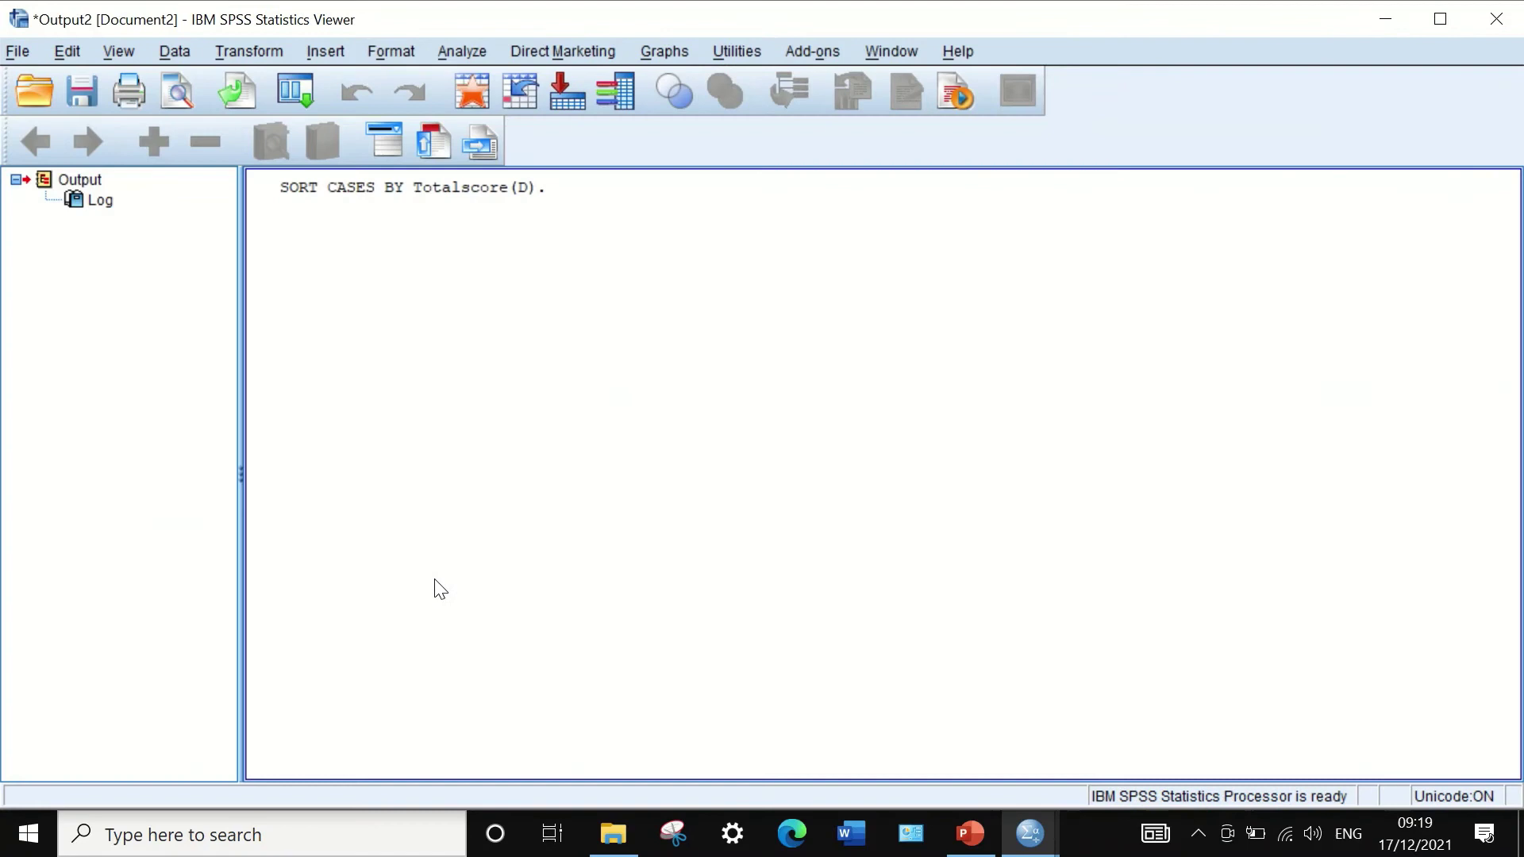
left_click(1384, 25)
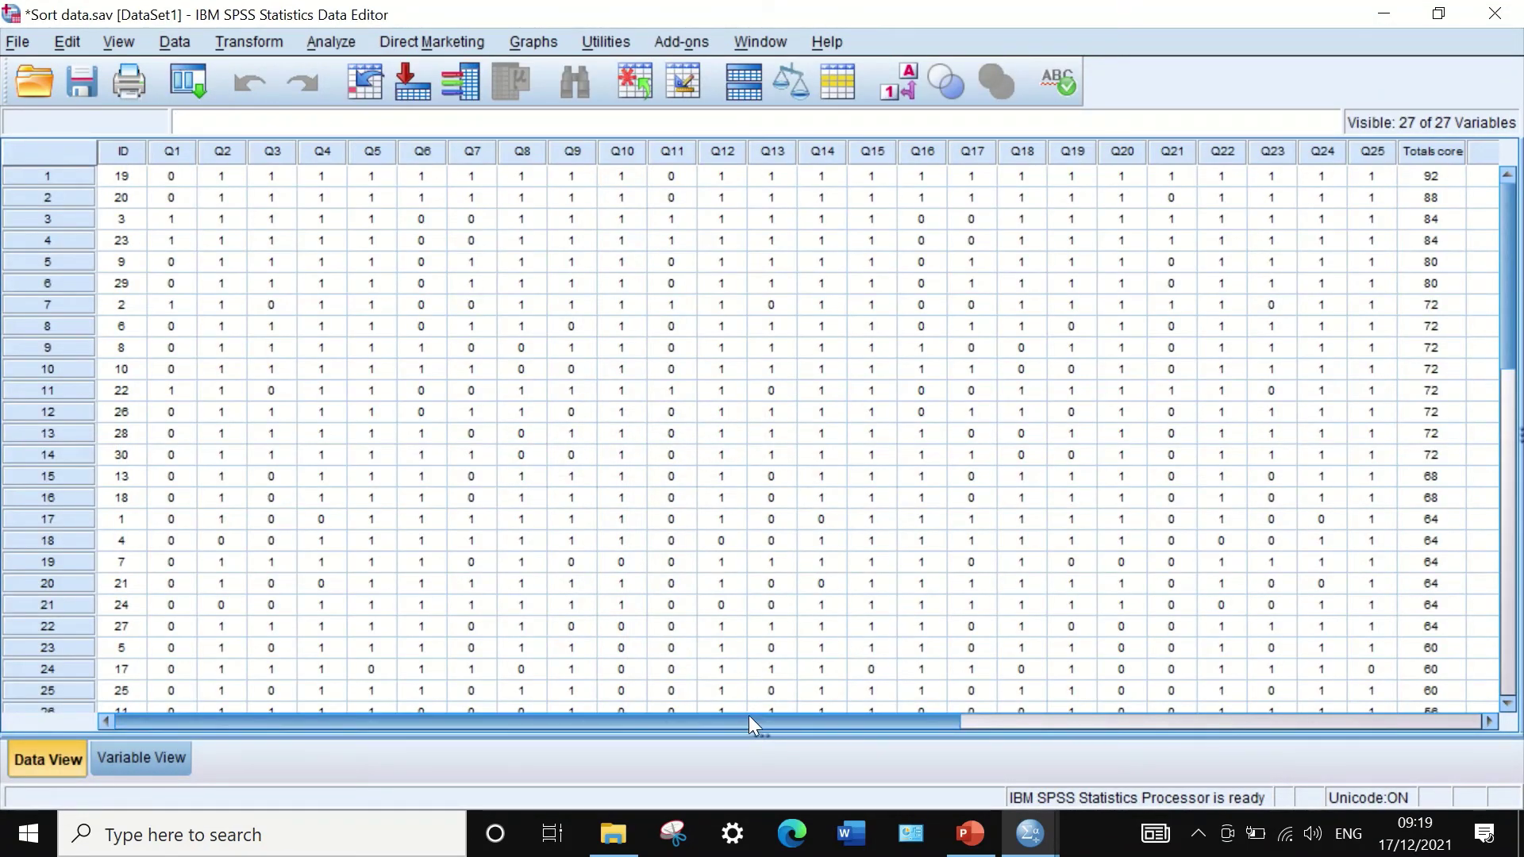
left_click_drag(750, 716, 939, 693)
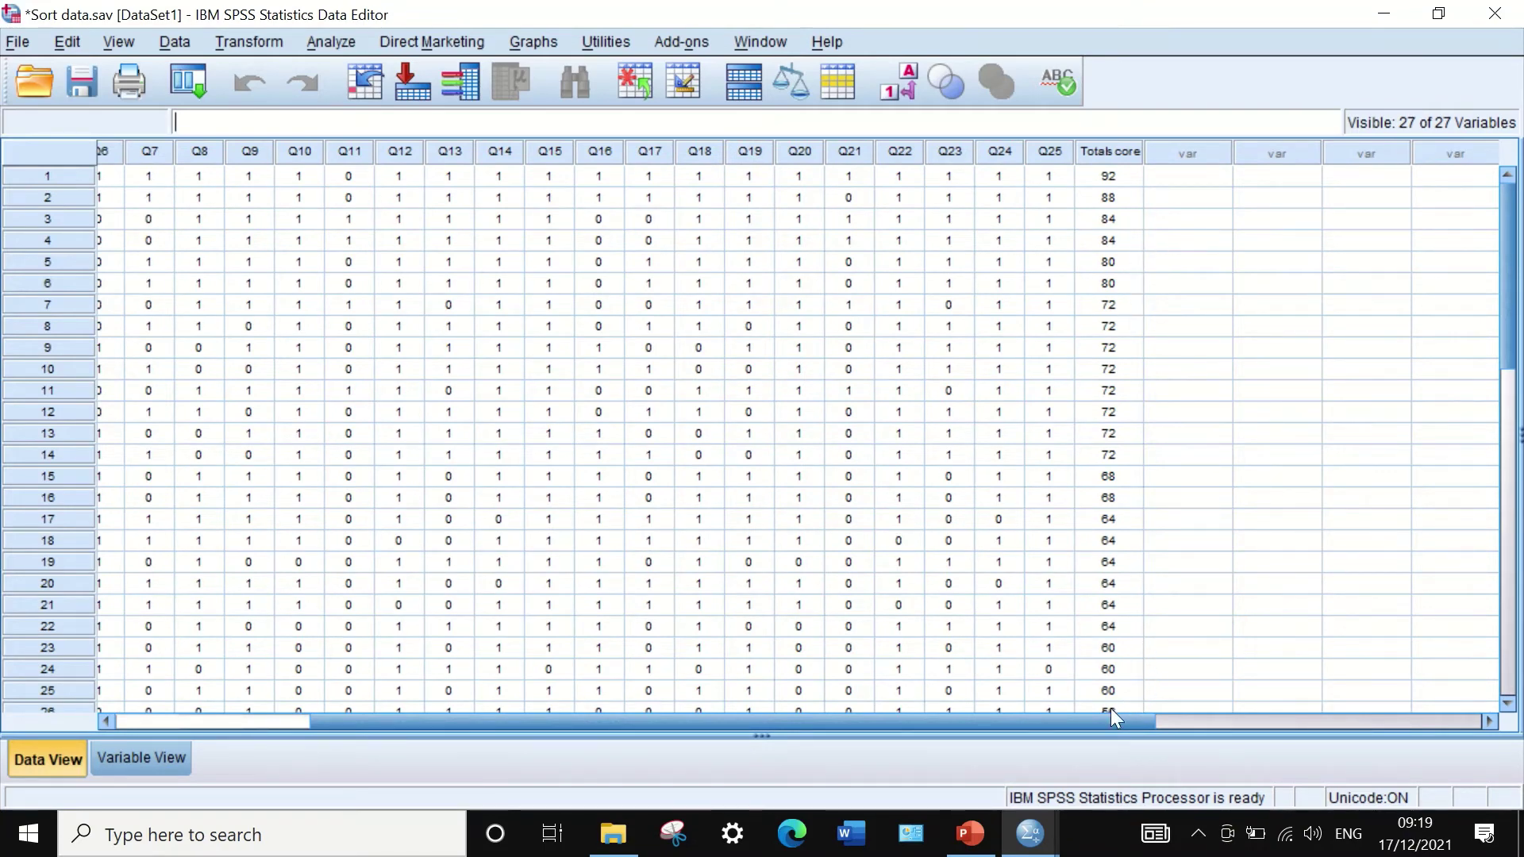
left_click_drag(1111, 718, 908, 712)
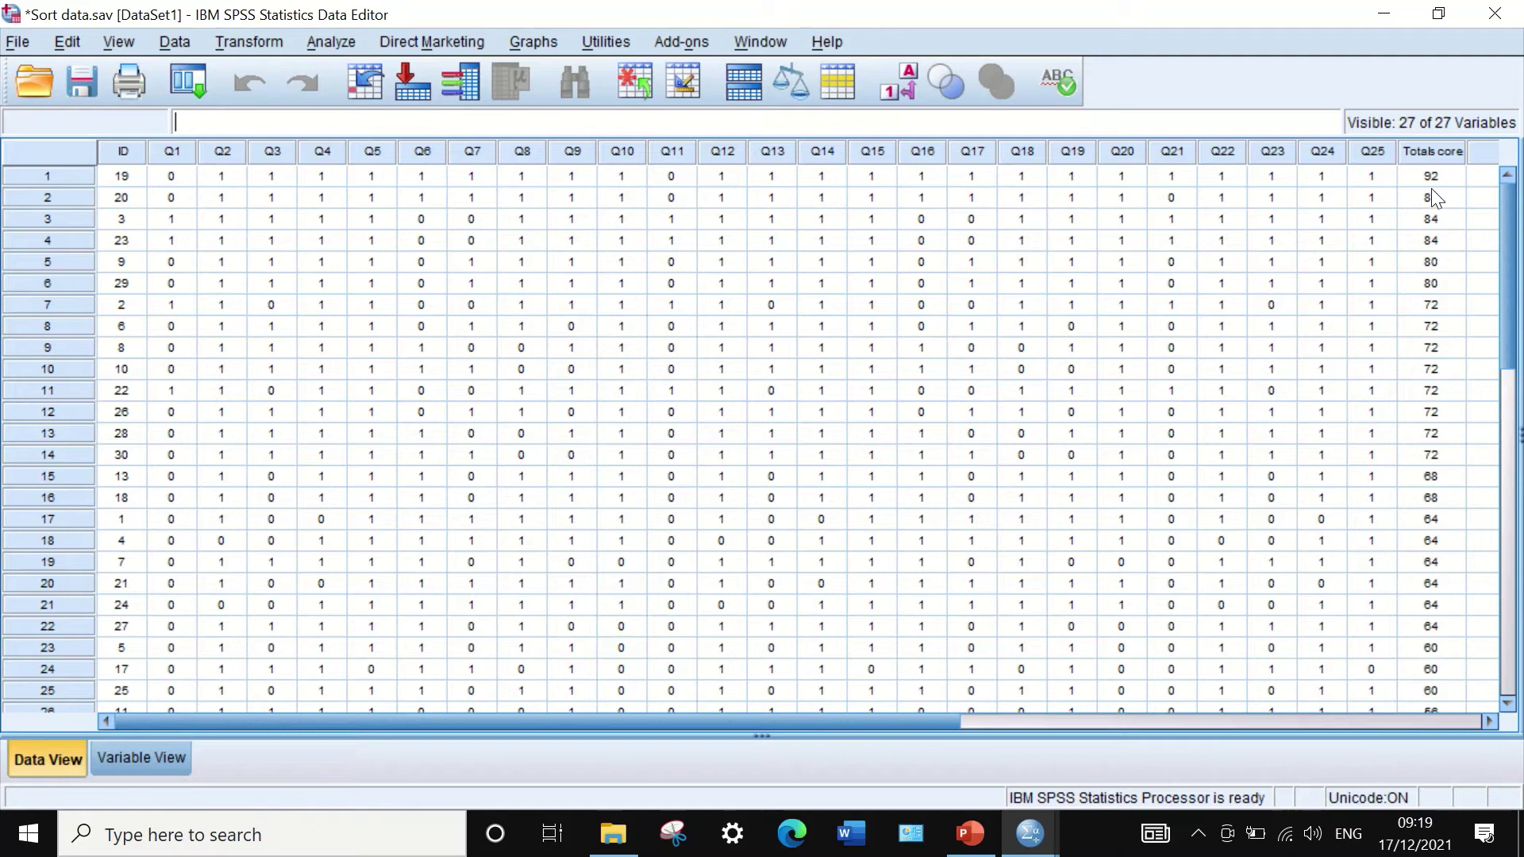
scroll(1448, 397, "down", 2)
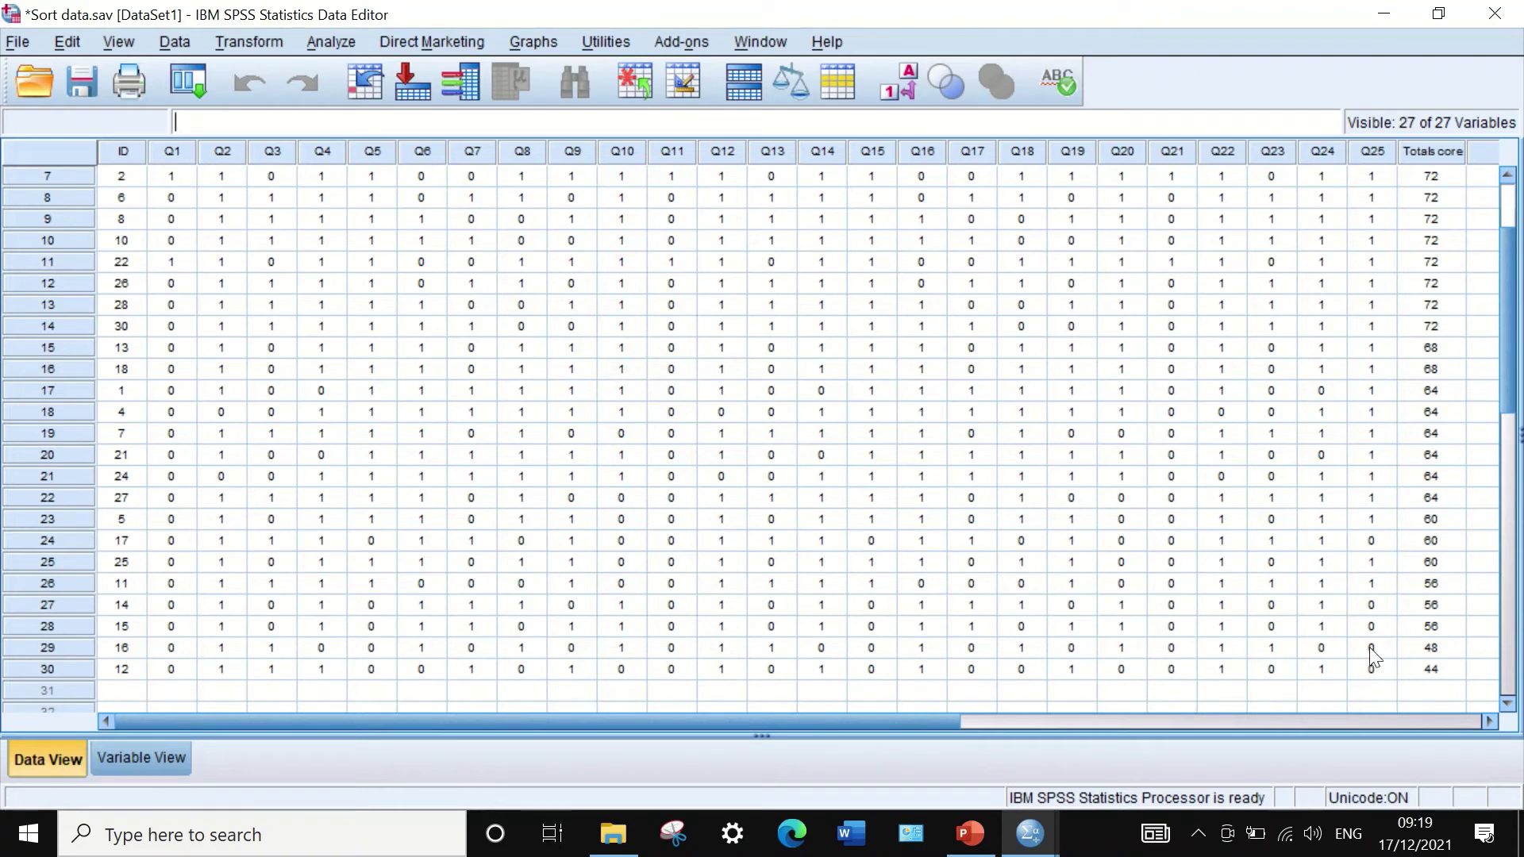
scroll(1358, 625, "up", 2)
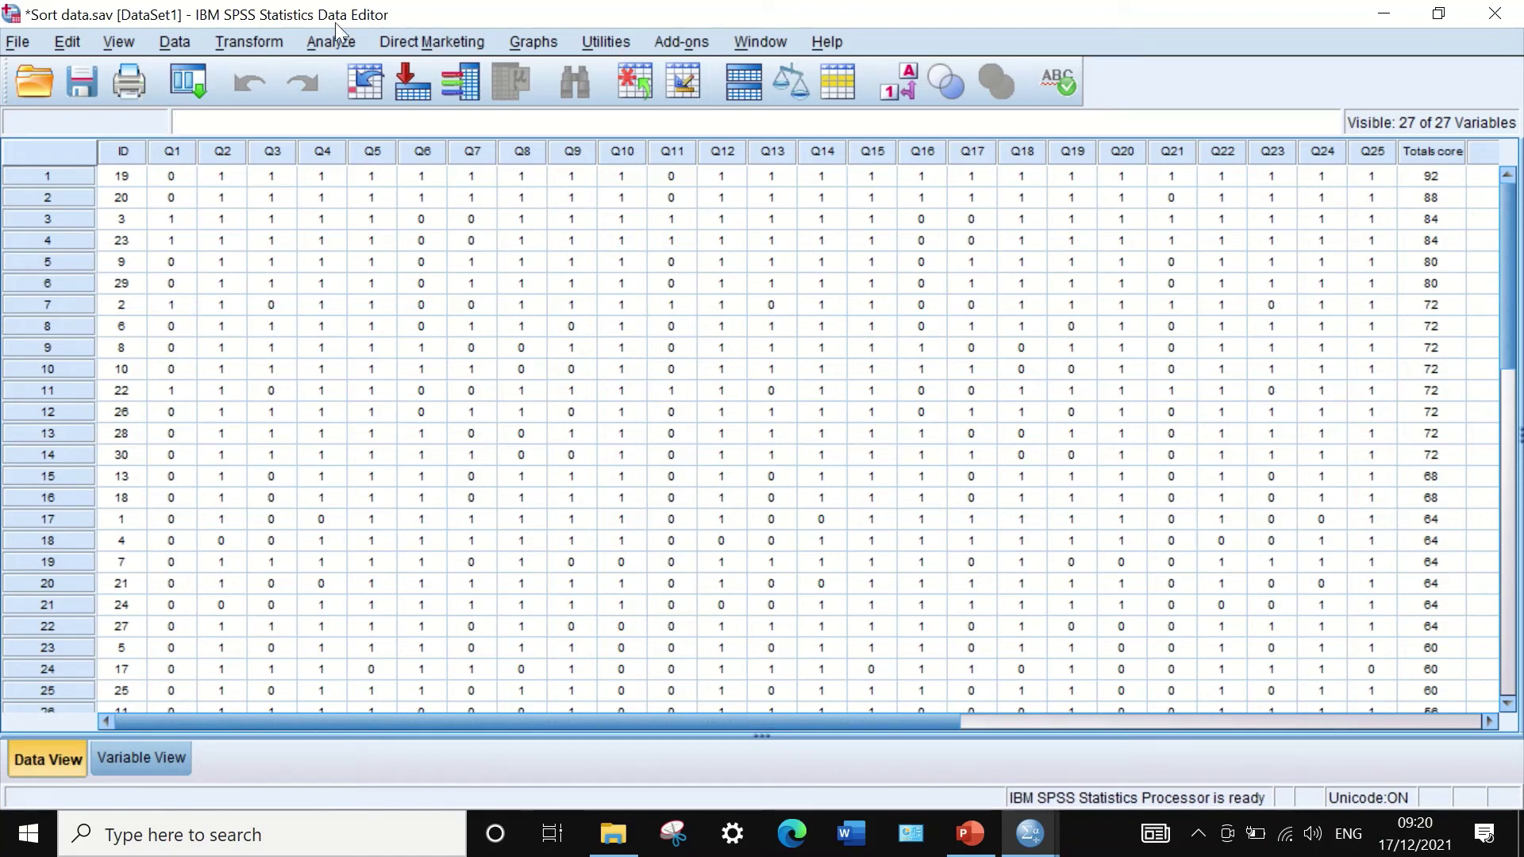
Step: Reopen Sort Cases and switch the Totalscore sort key to Ascending
left_click(173, 41)
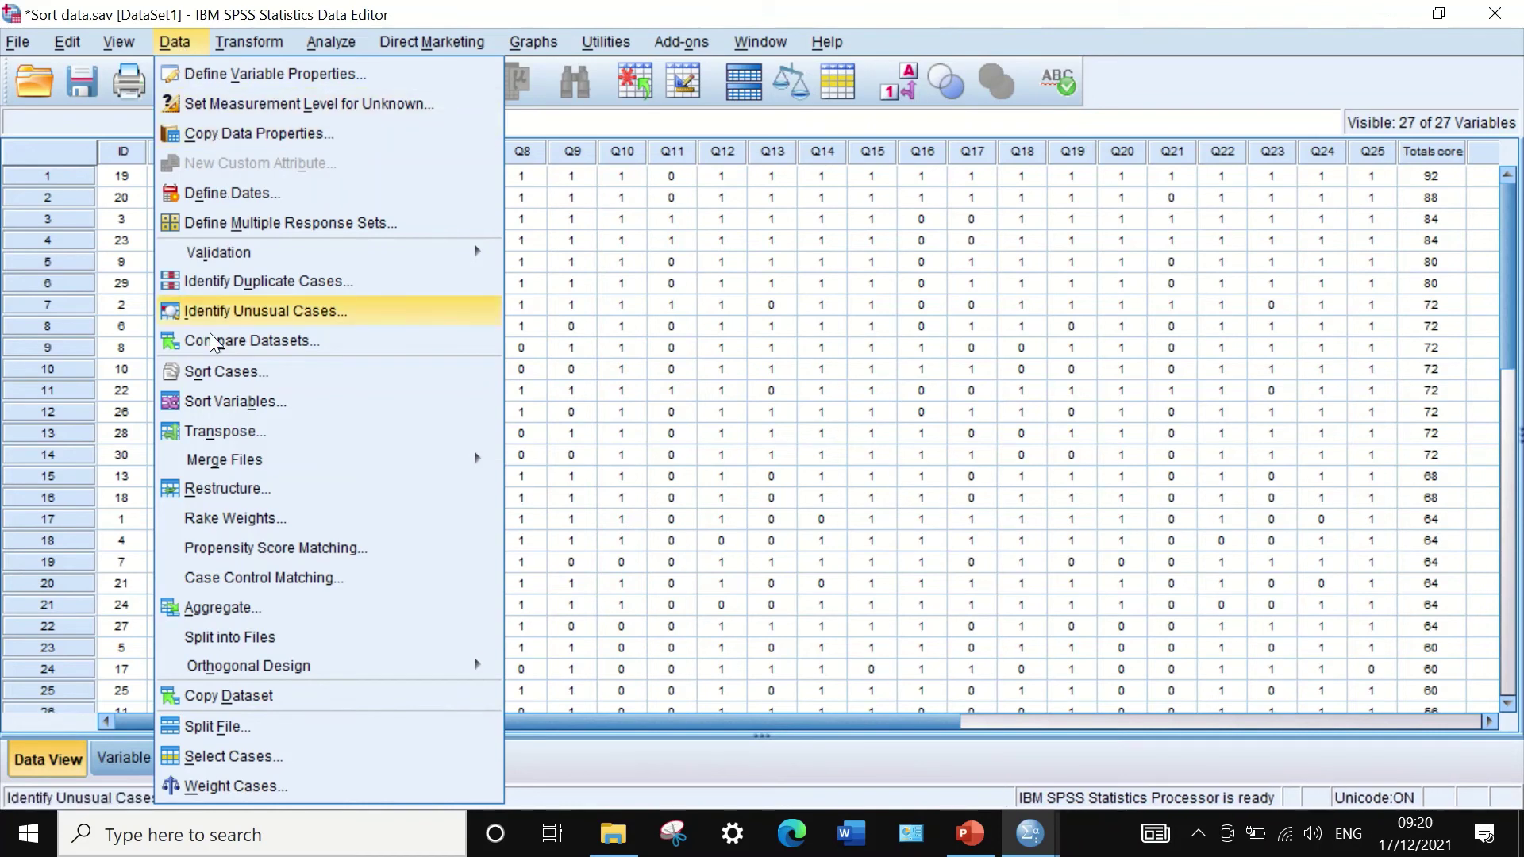
left_click(206, 374)
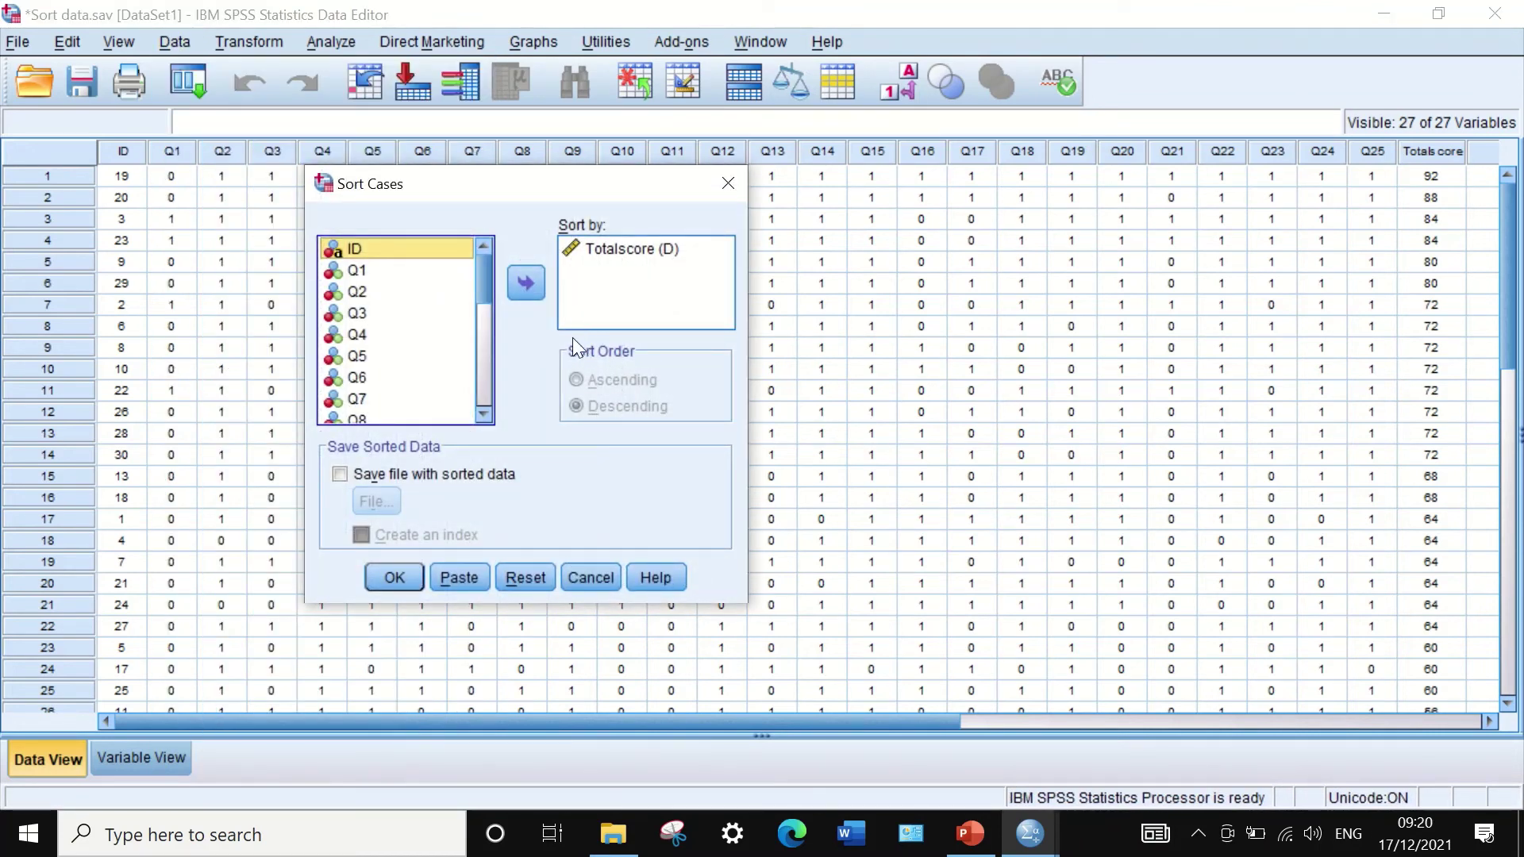
left_click(605, 249)
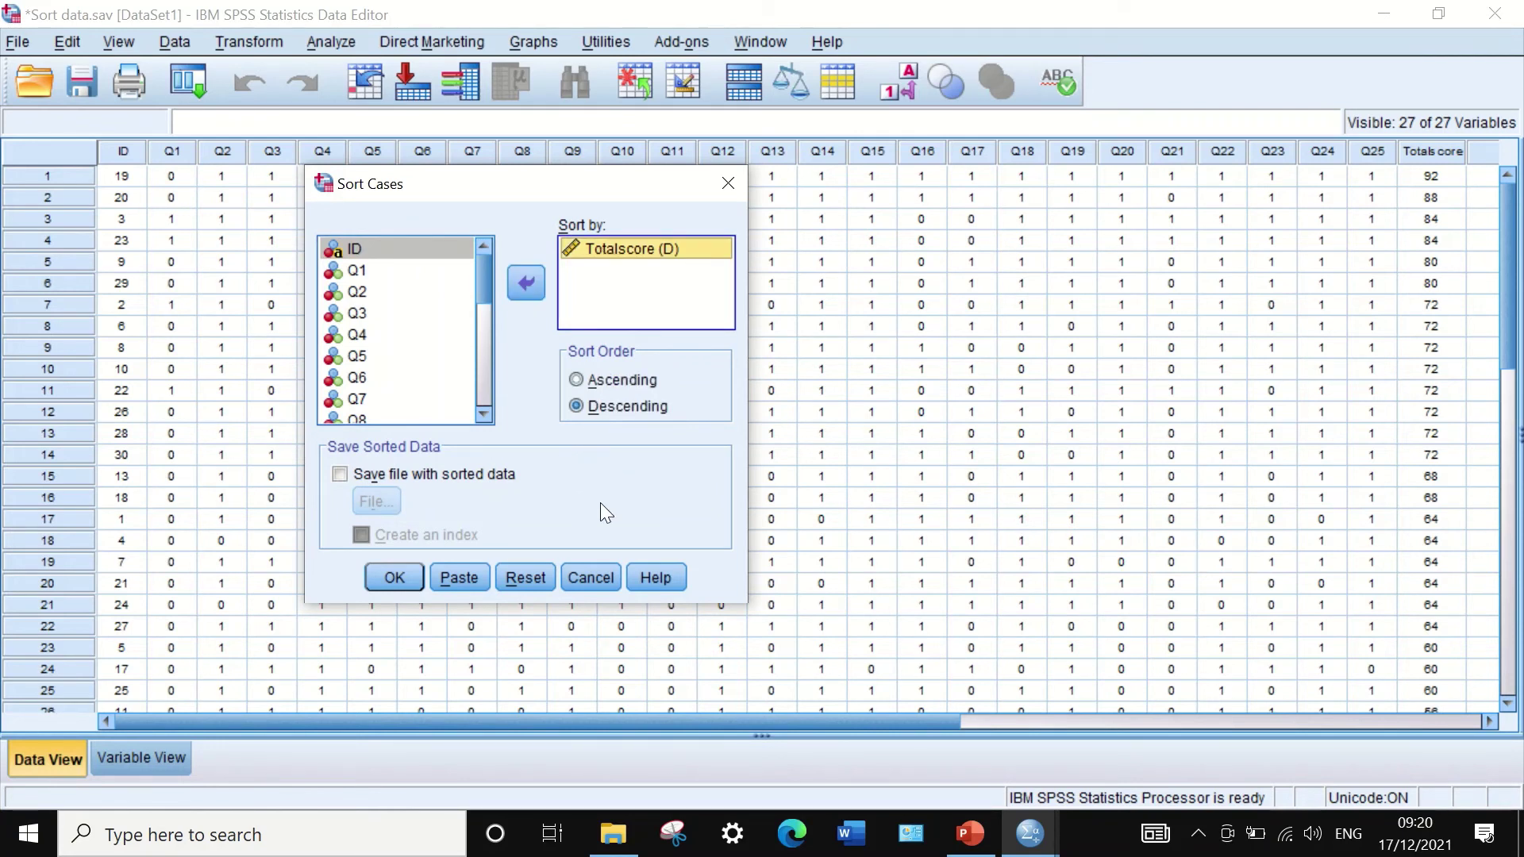
left_click(578, 381)
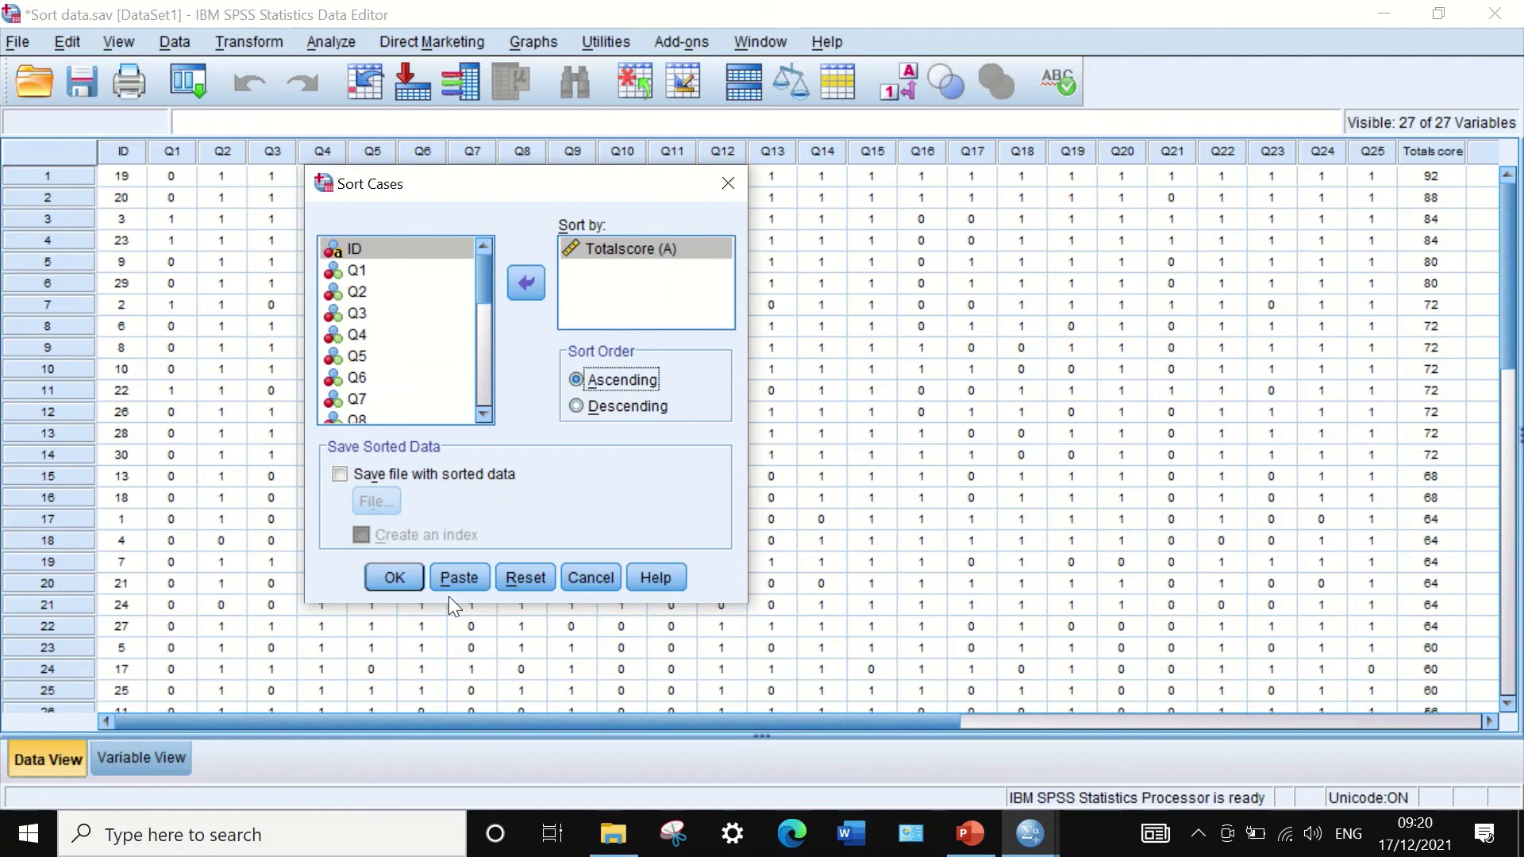
Step: Apply the ascending sort and confirm Totalscore runs from 44 at the top to 92
left_click(392, 576)
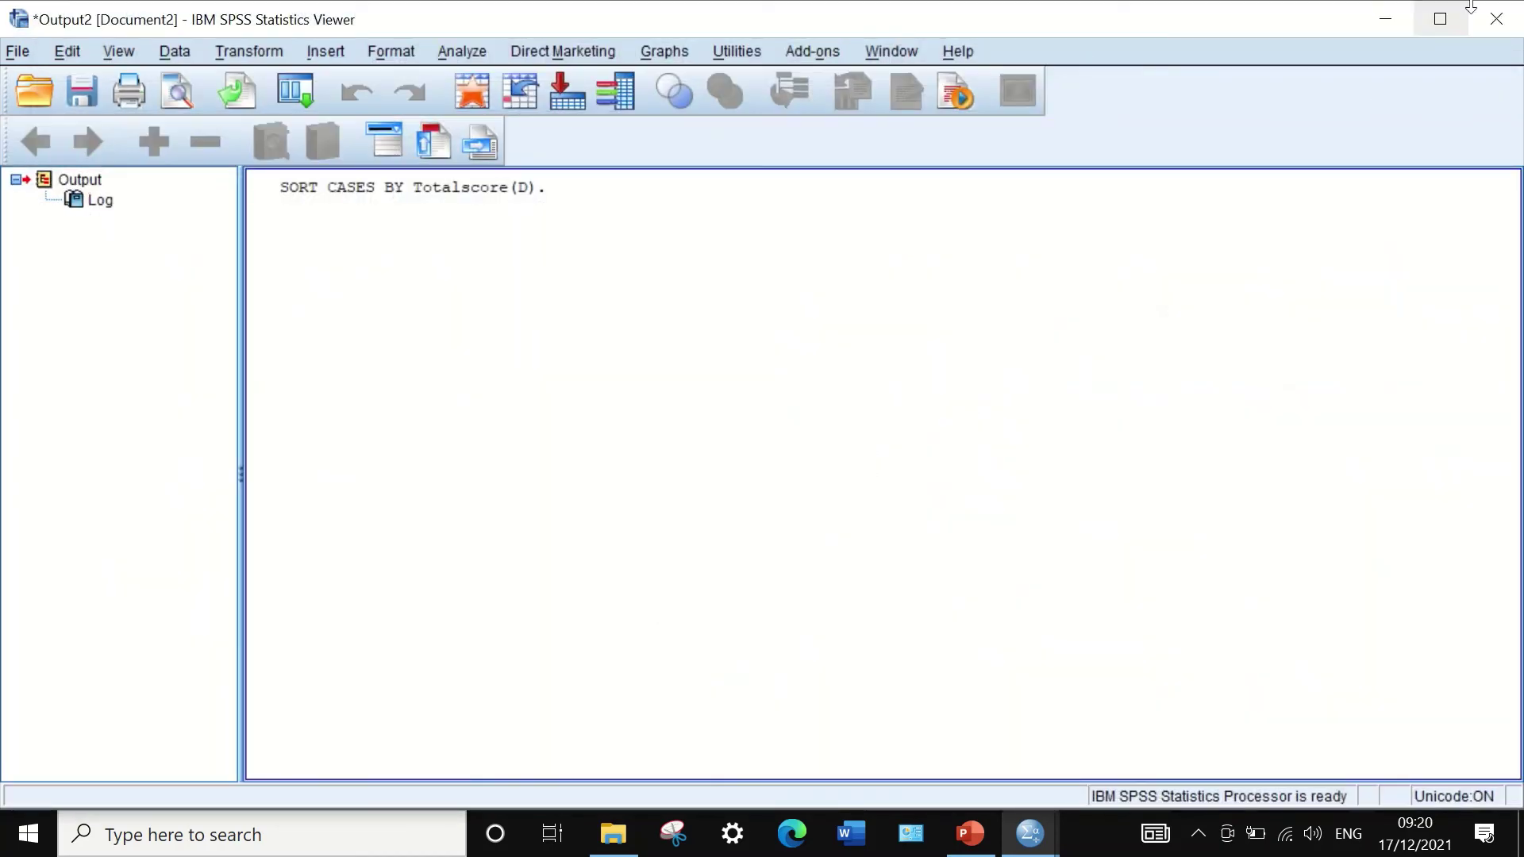
left_click(1385, 22)
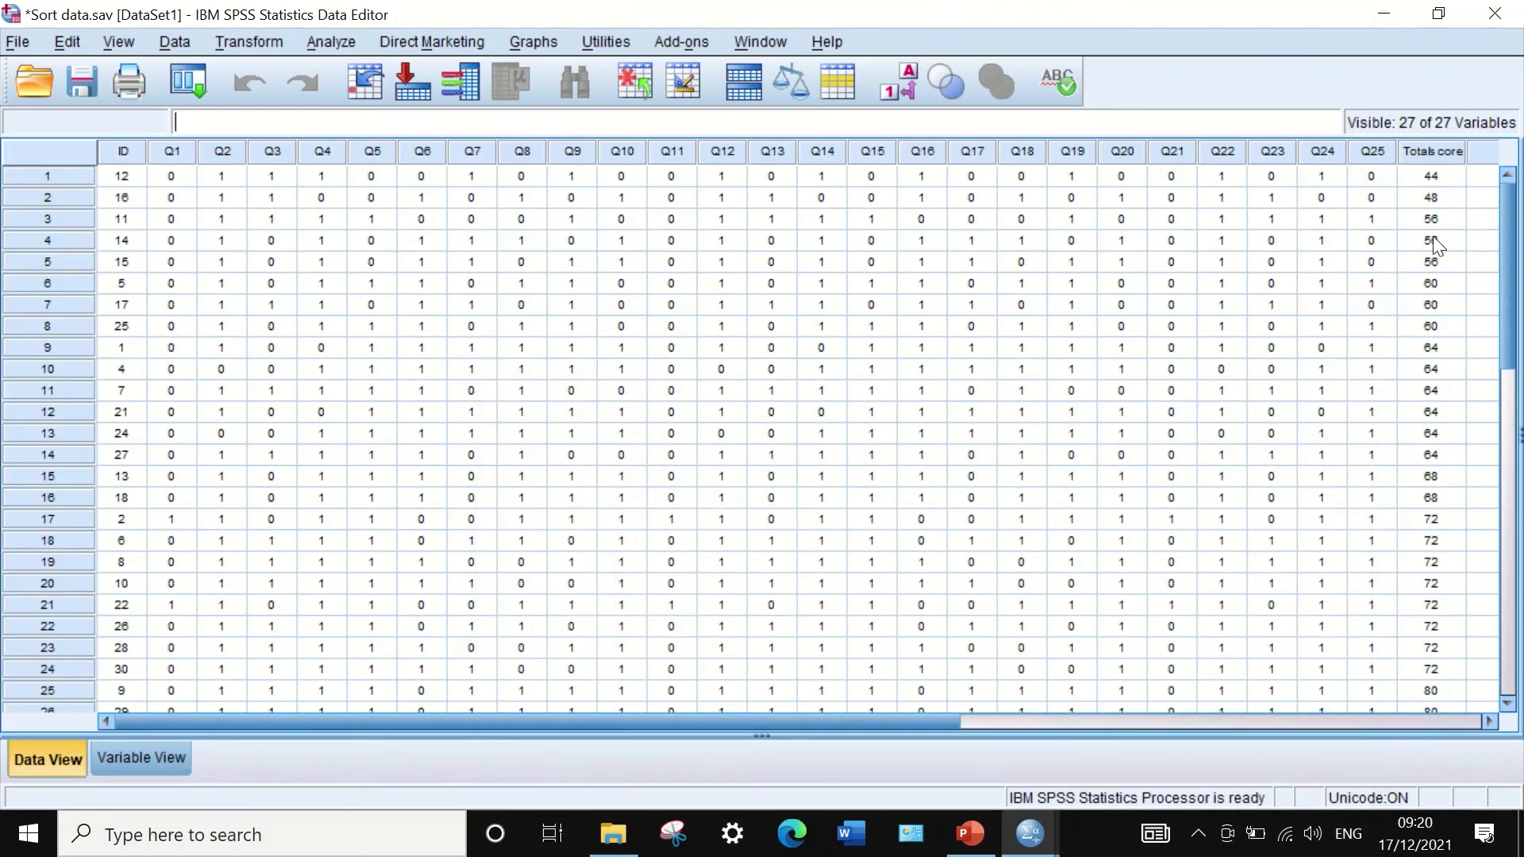
scroll(1419, 283, "up", 1)
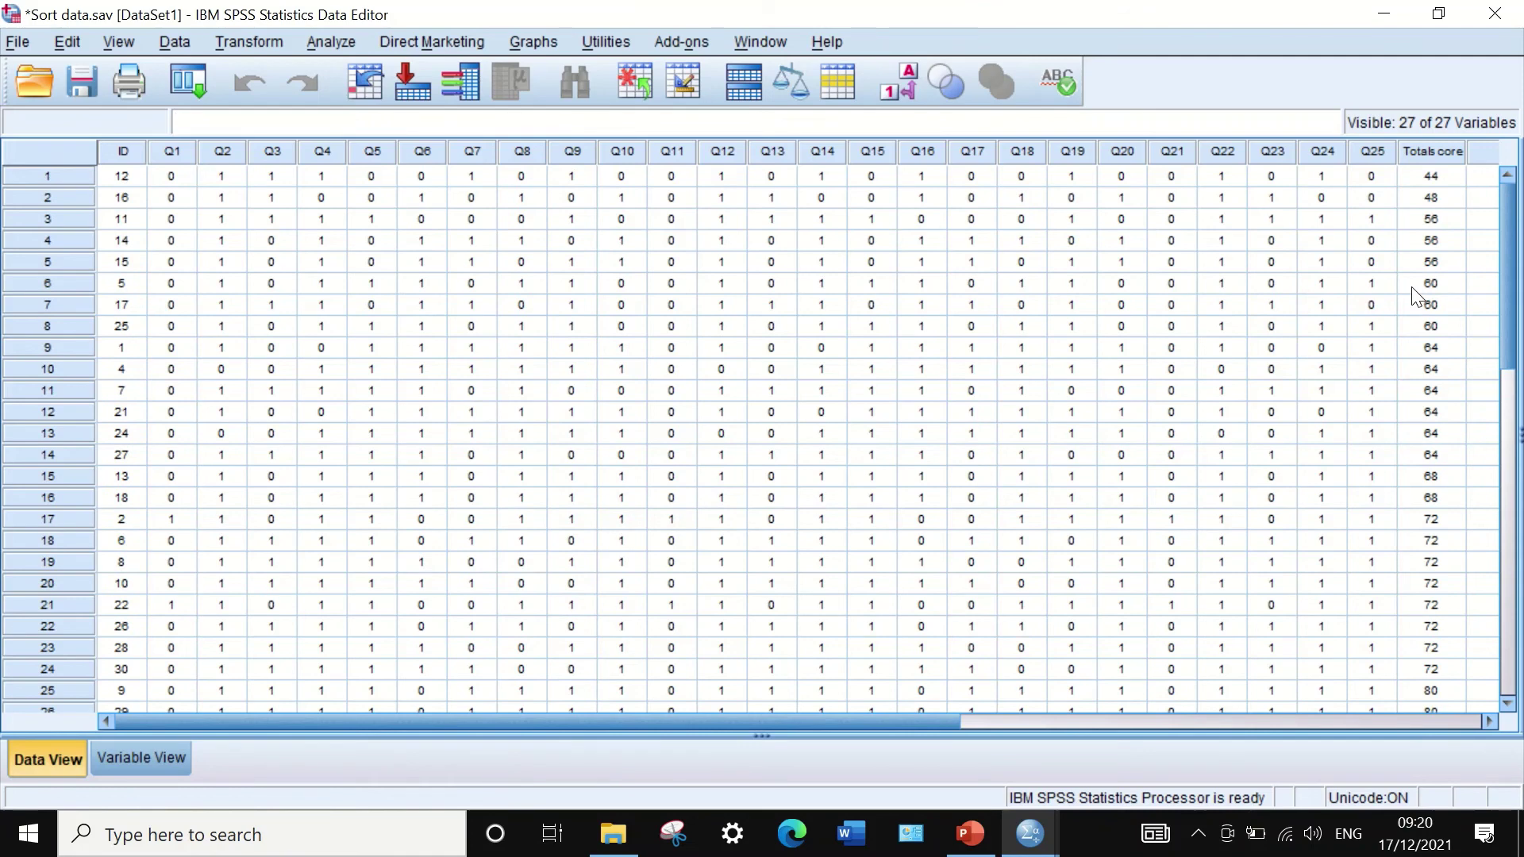
scroll(1427, 259, "down", 4)
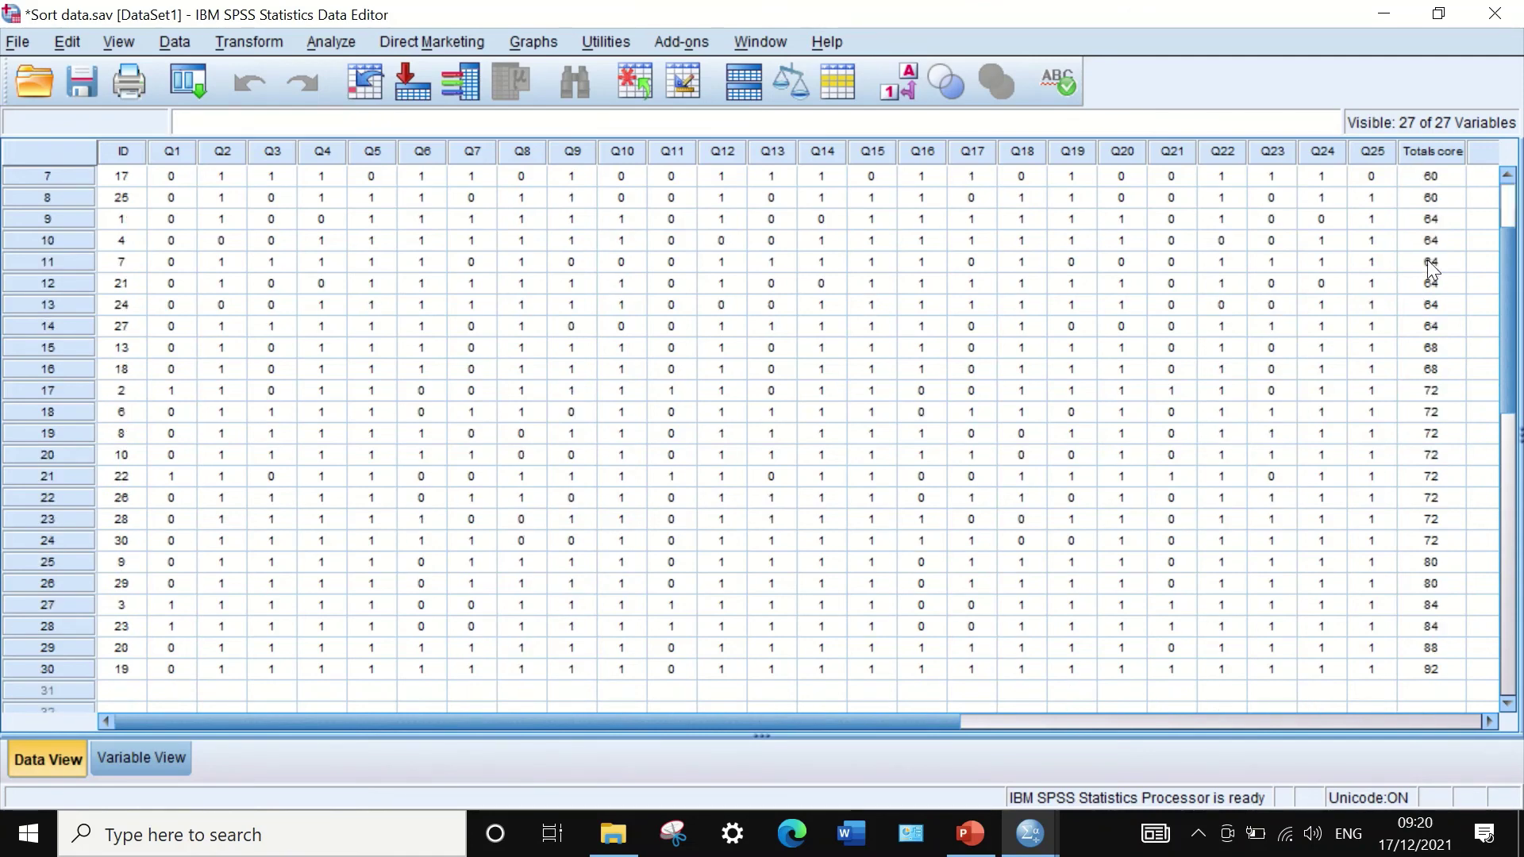
scroll(1436, 543, "up", 4)
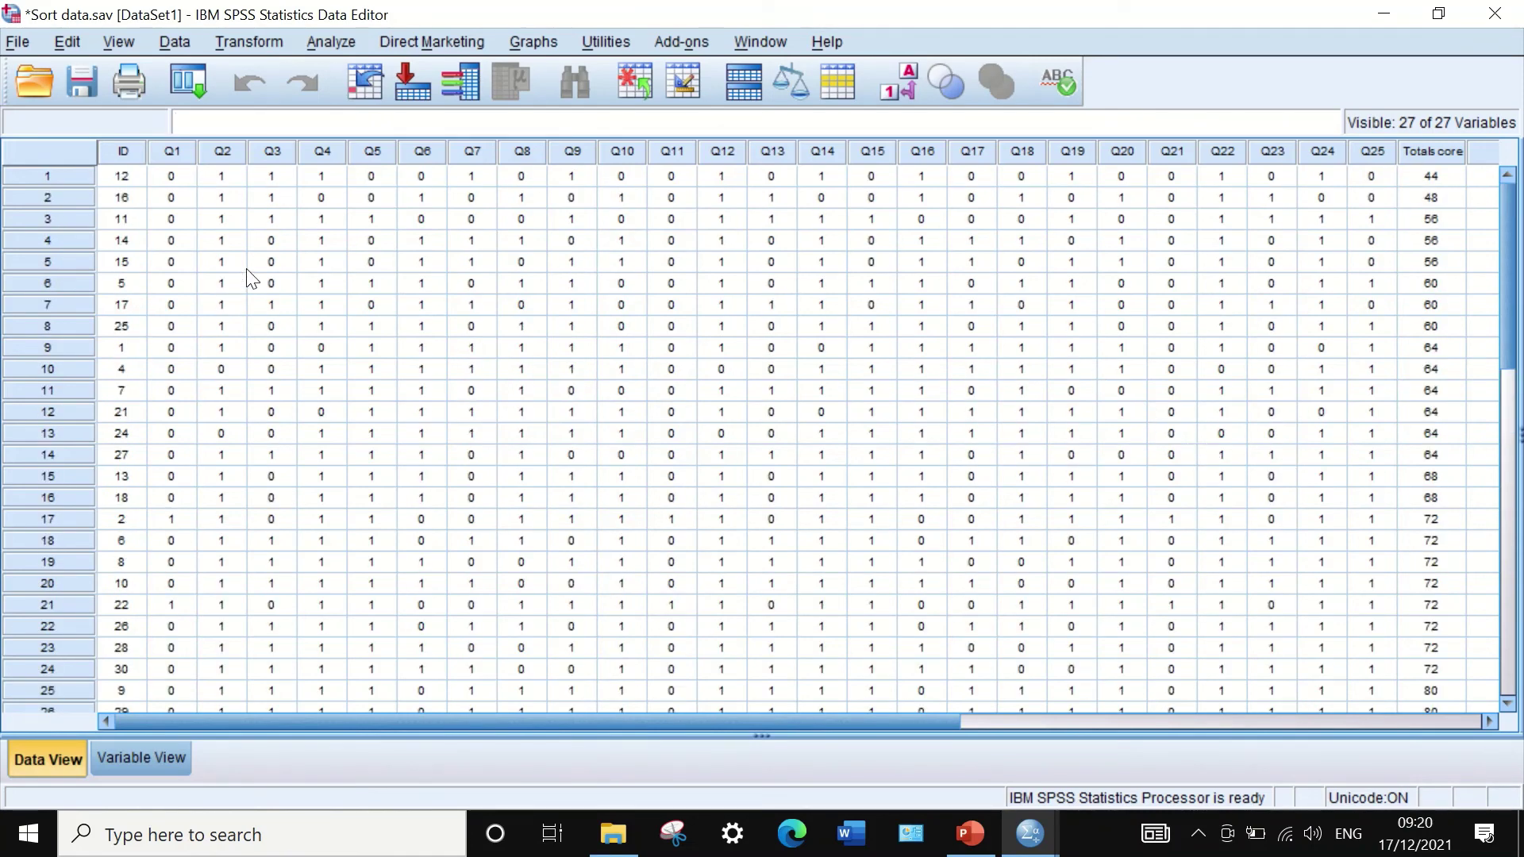